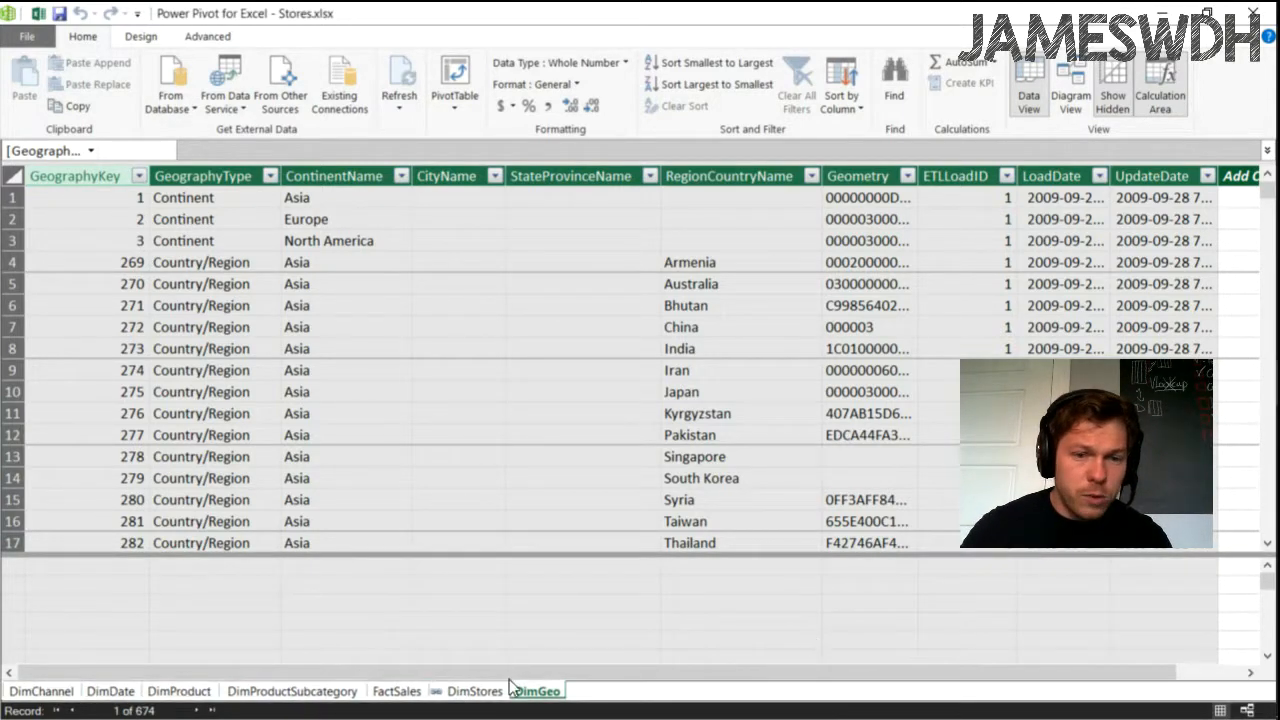
# Step: Compare the DimStores table with its source sheet in the Stores Excel workbook, ending back in the Power Pivot window
pyautogui.click(480, 693)
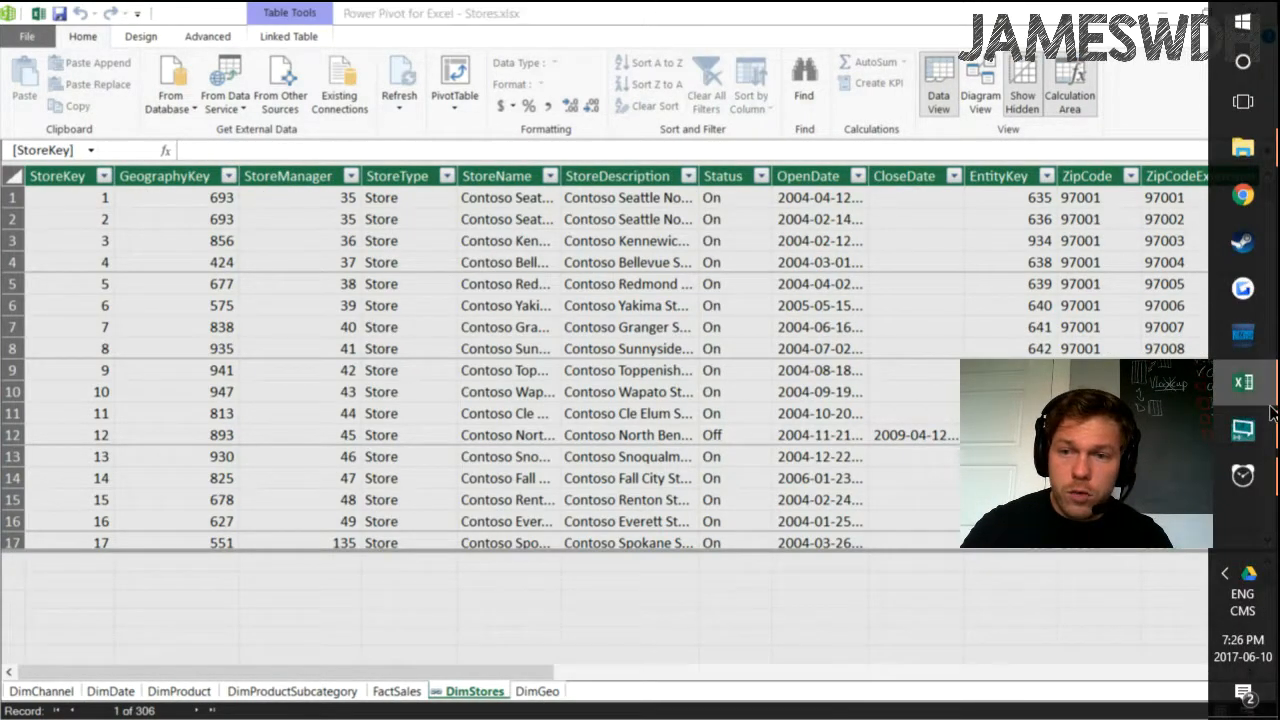
pyautogui.moveTo(1243, 381)
pyautogui.moveTo(1106, 322)
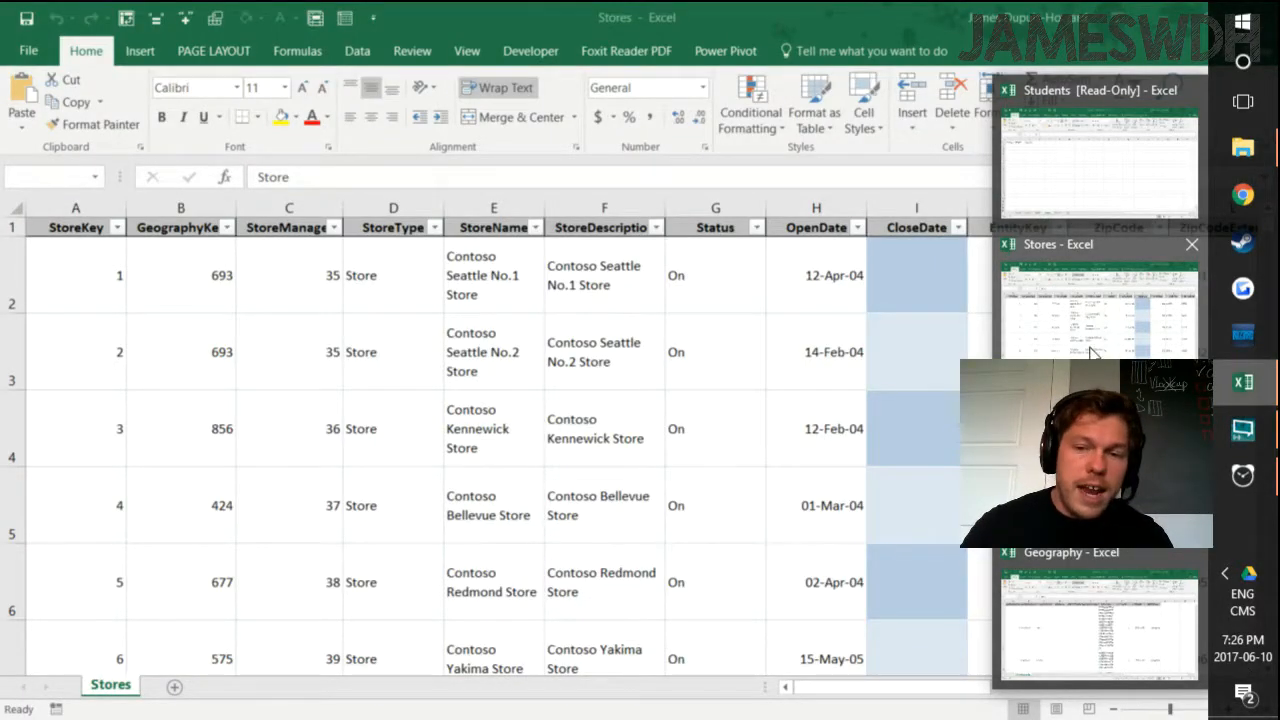
pyautogui.moveTo(1092, 655)
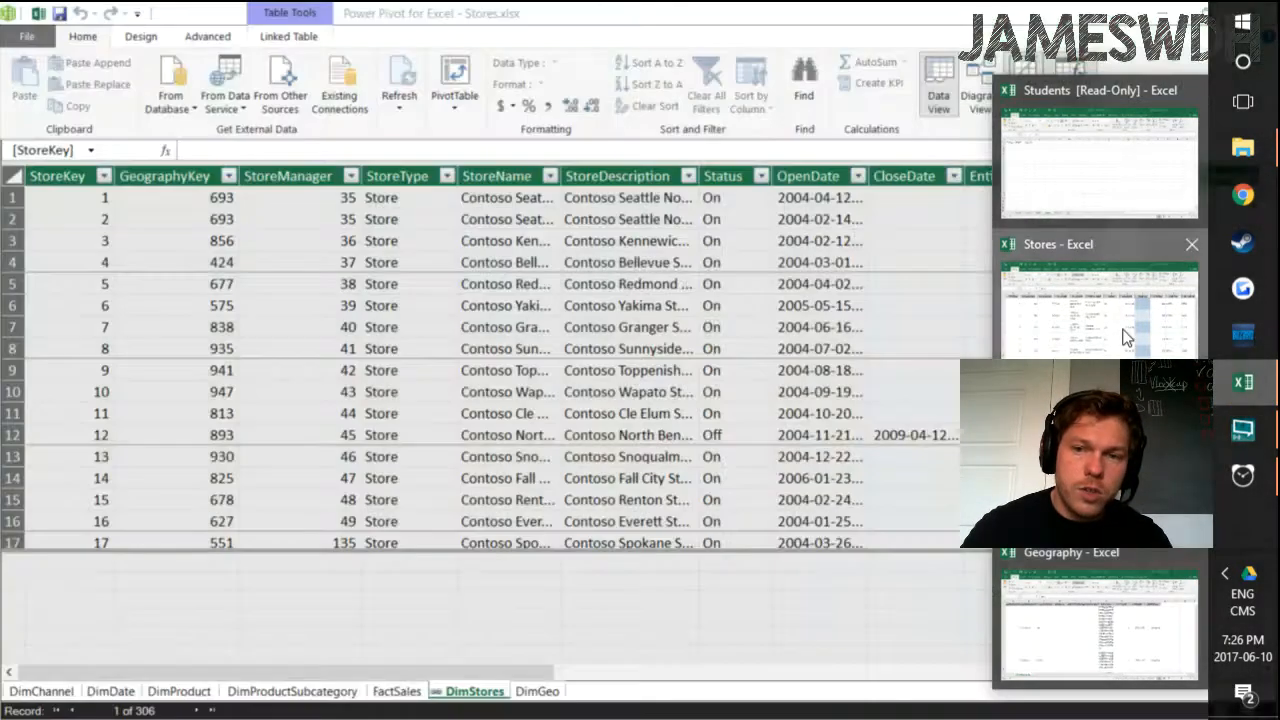
pyautogui.click(1128, 337)
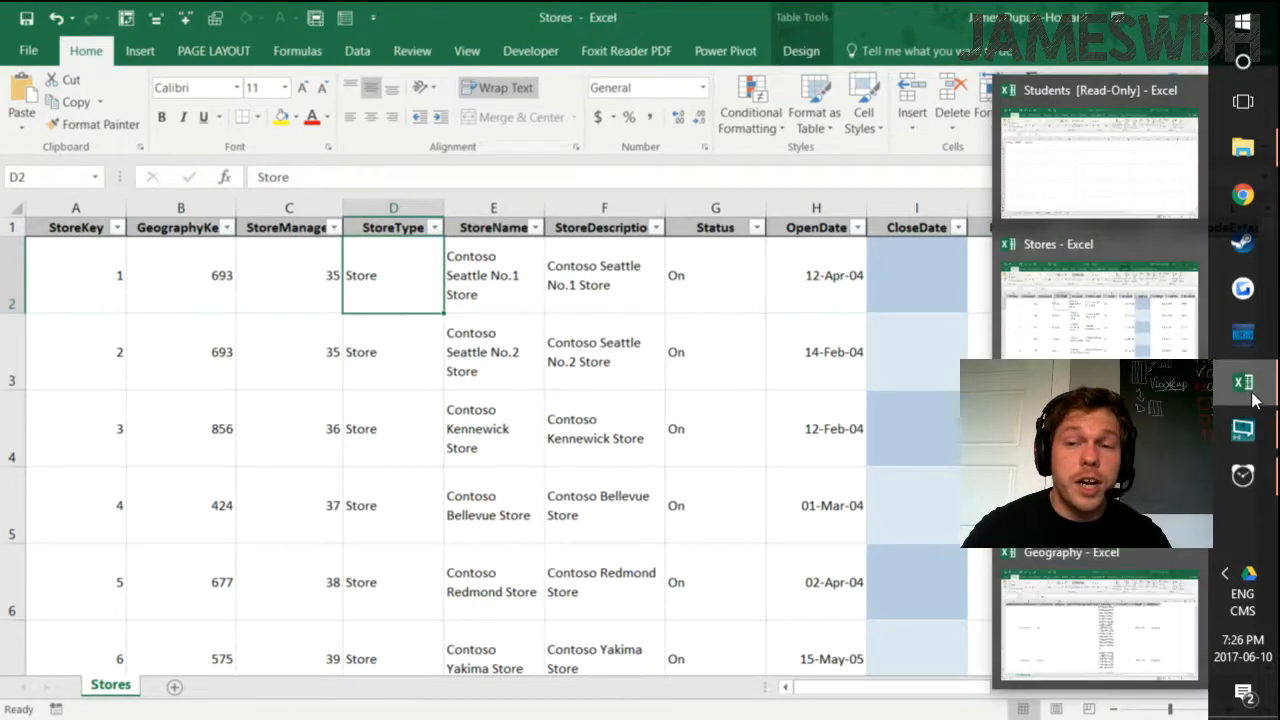
pyautogui.click(1100, 460)
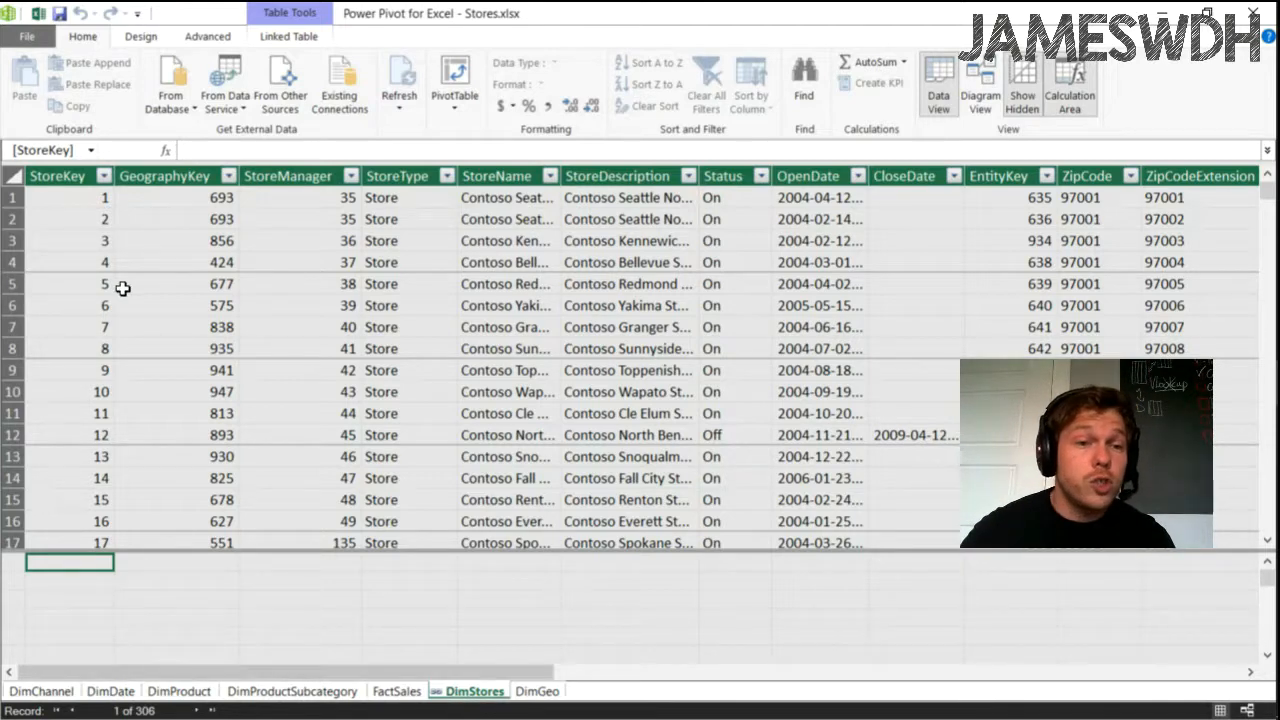
# Step: Examine the StoreKey column in FactSales and the matching StoreKey and StoreName columns in DimStores
pyautogui.click(397, 691)
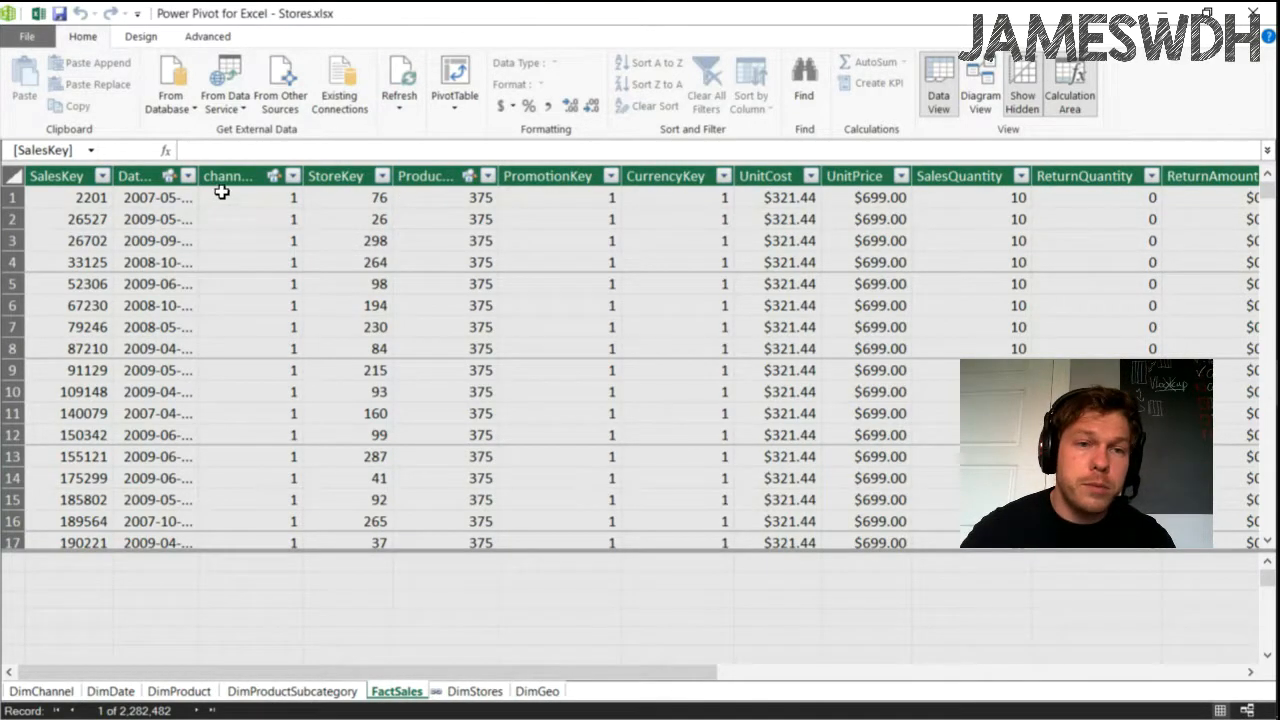
pyautogui.click(336, 176)
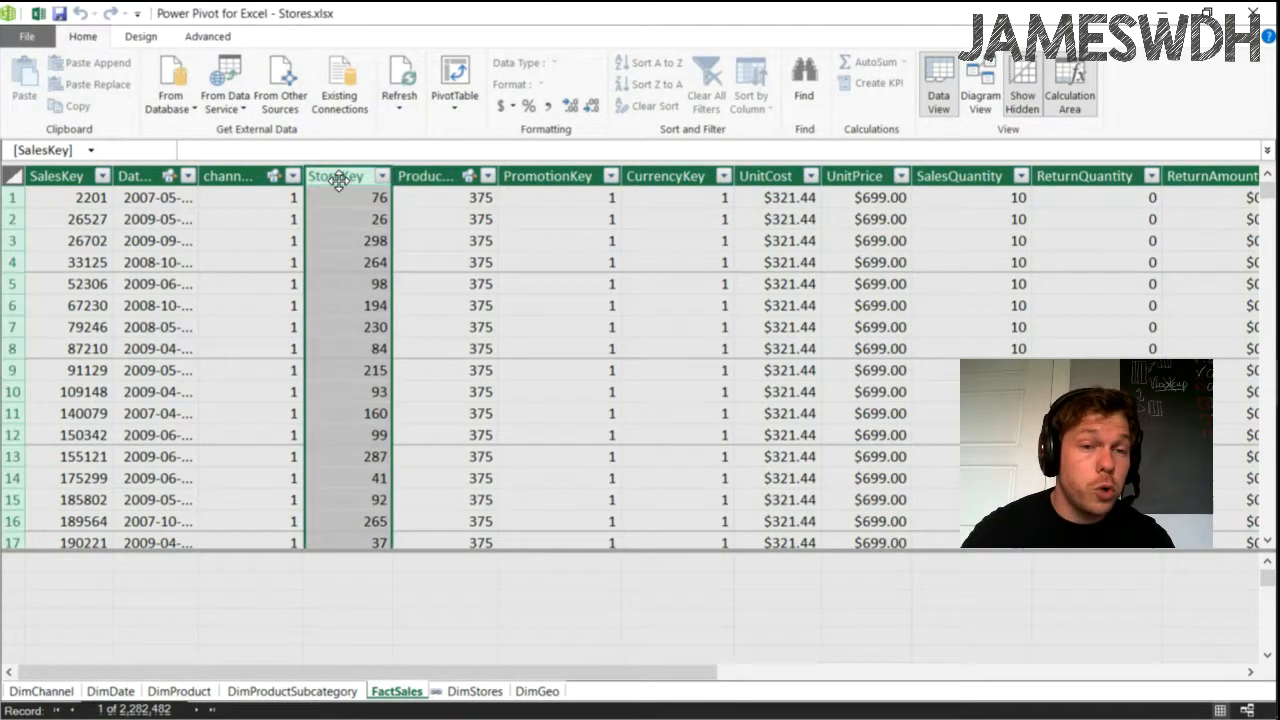
pyautogui.click(476, 691)
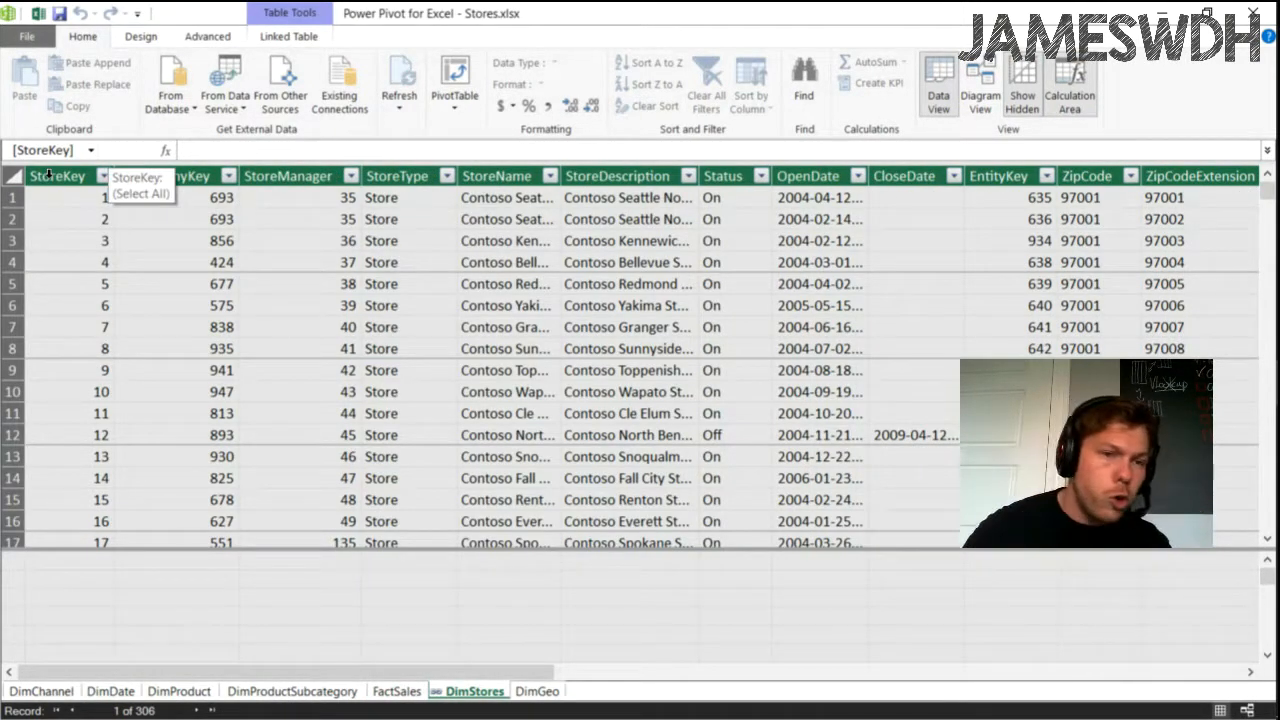
pyautogui.click(41, 217)
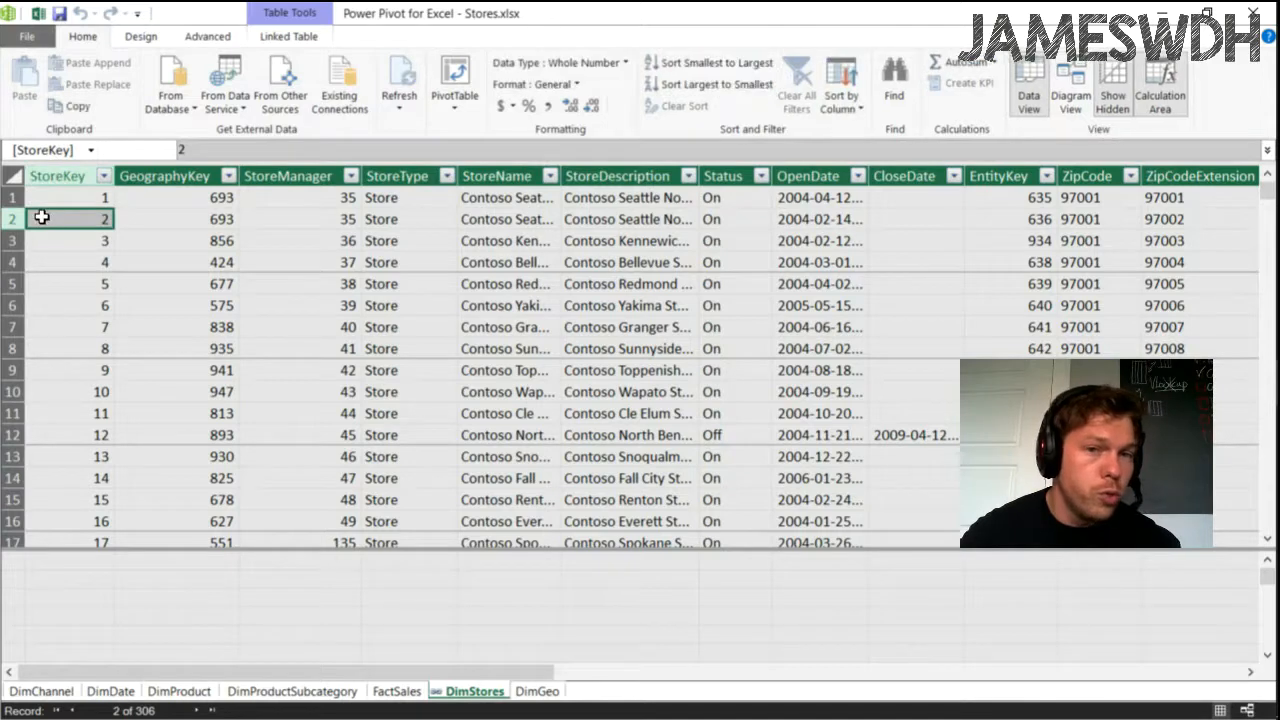
pyautogui.click(528, 219)
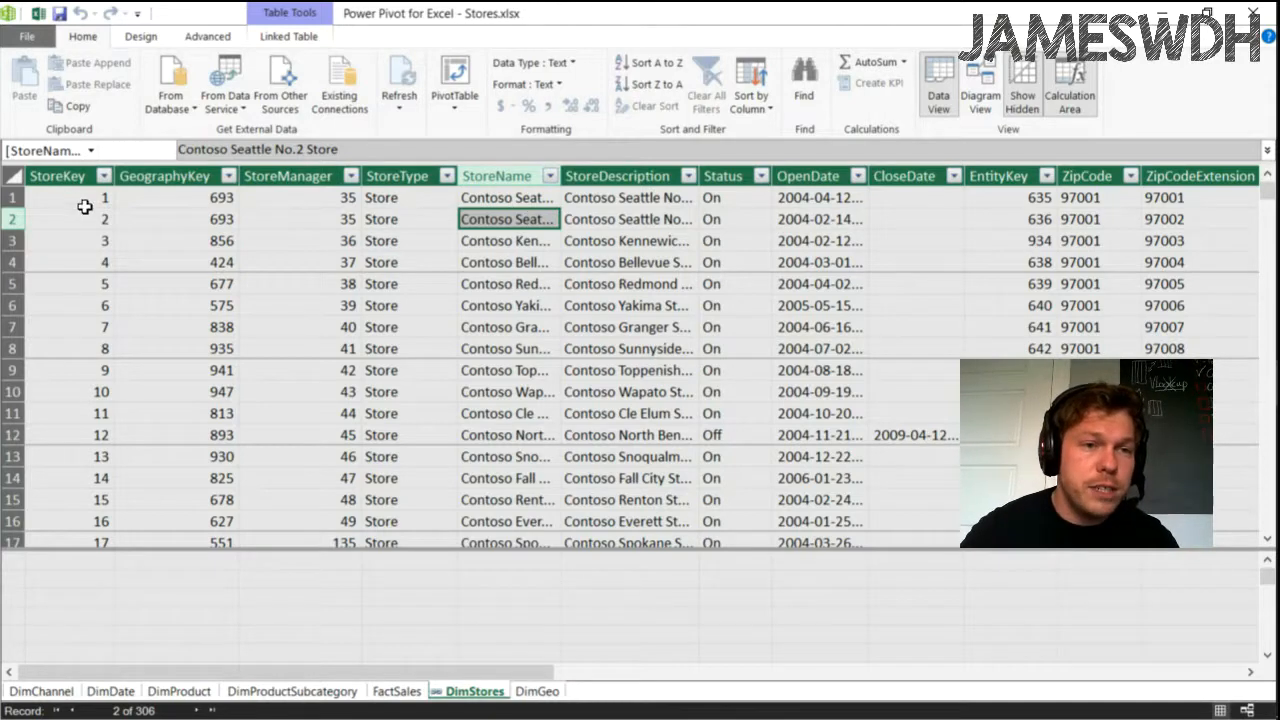
# Step: Create an active relationship between the StoreKey column of DimStores and the StoreKey column of FactSales
pyautogui.click(61, 177)
pyautogui.rightClick(61, 180)
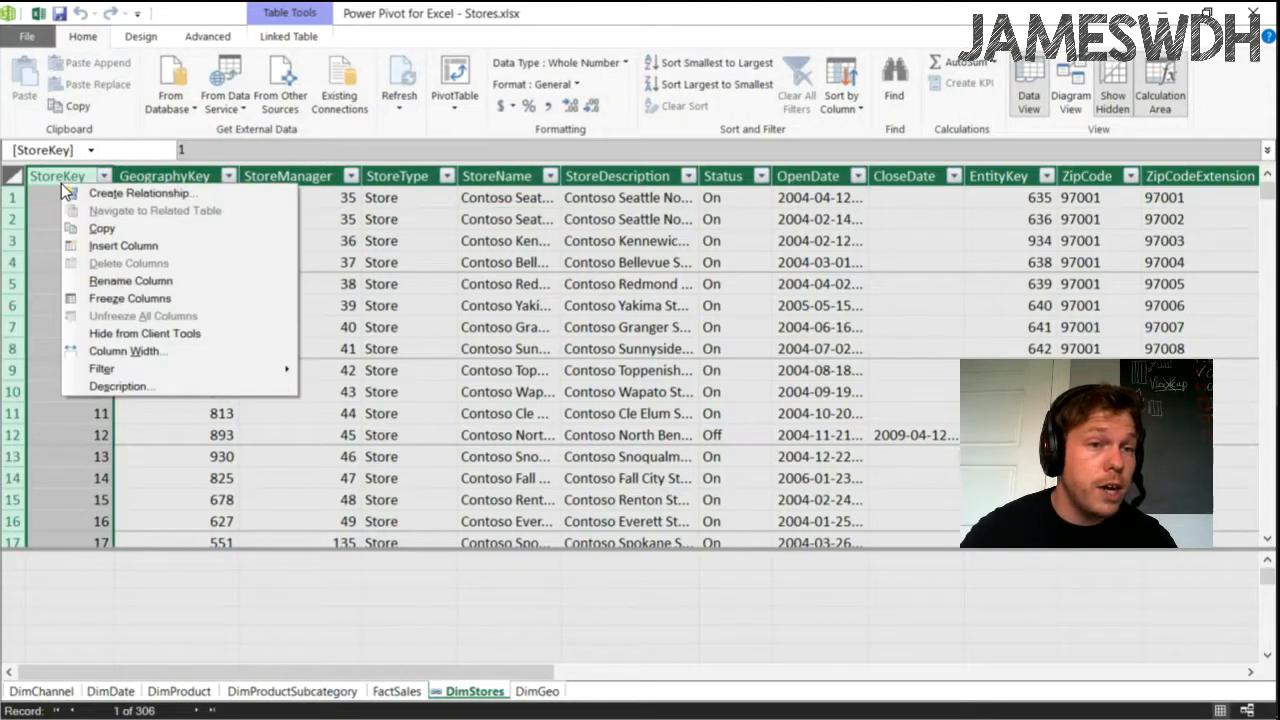
pyautogui.click(121, 196)
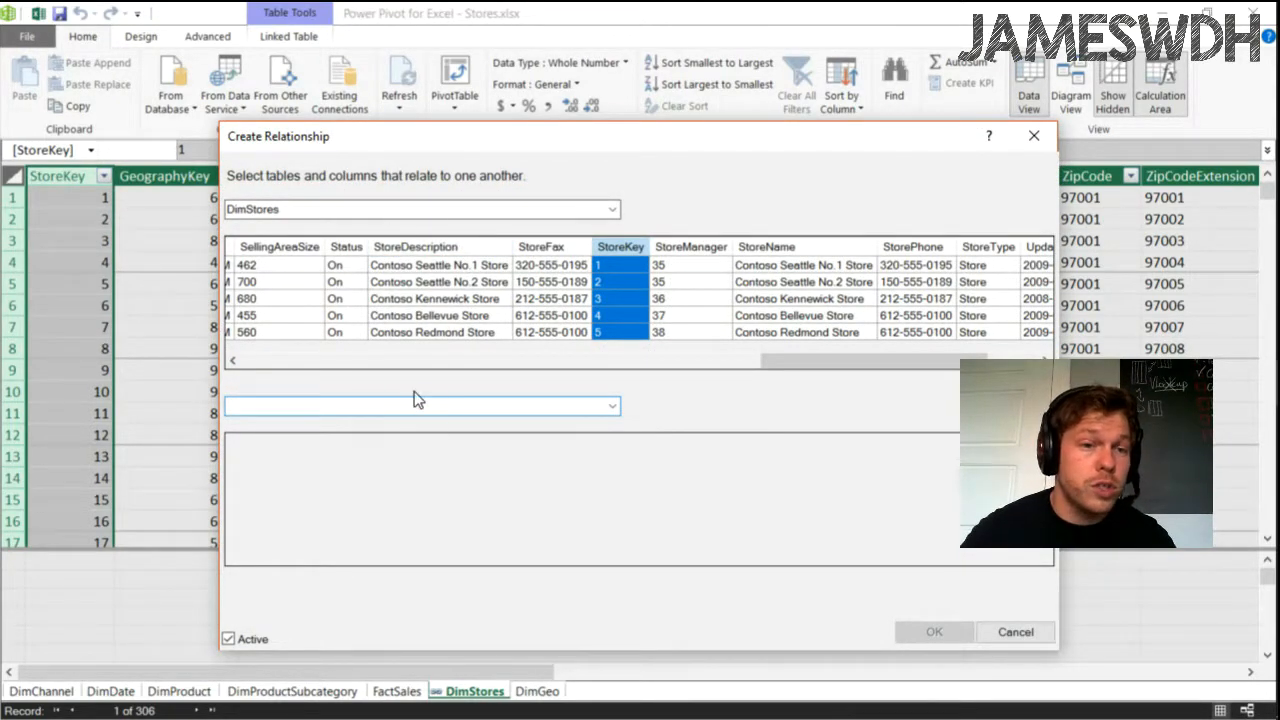
pyautogui.click(608, 405)
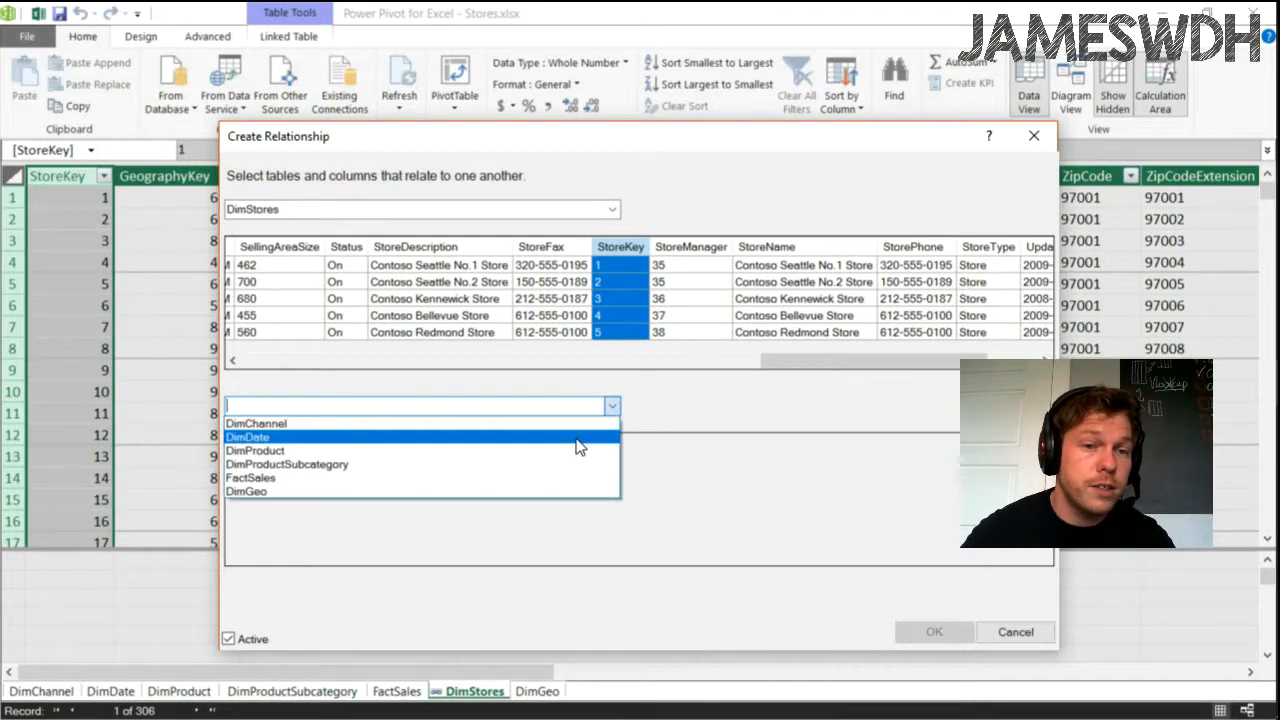
pyautogui.click(561, 479)
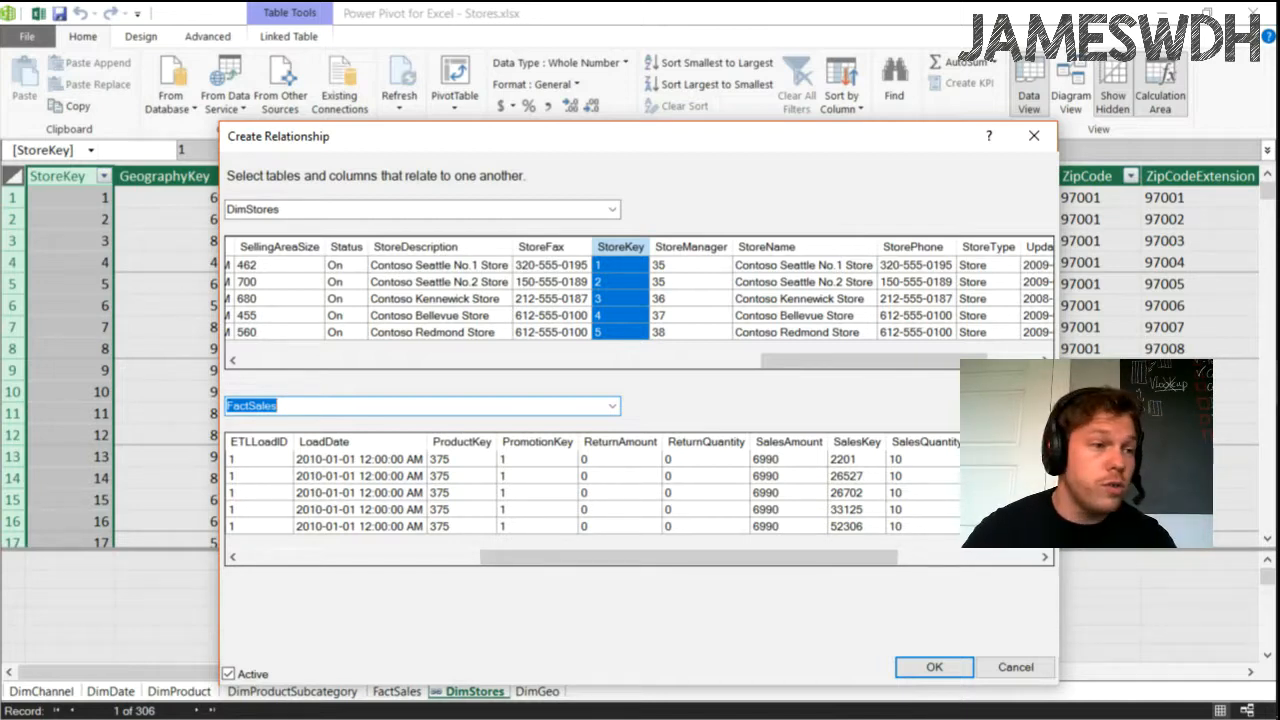
pyautogui.moveTo(1087, 460); pyautogui.dragTo(1159, 417)
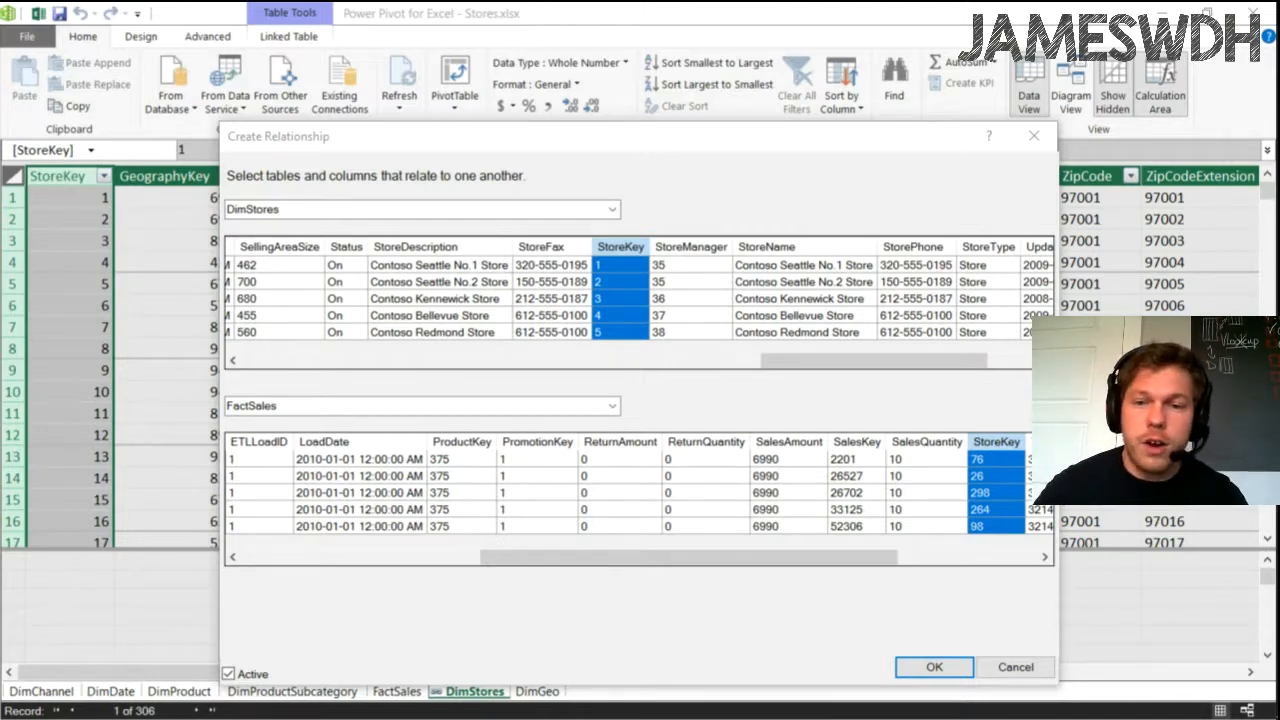
pyautogui.click(932, 667)
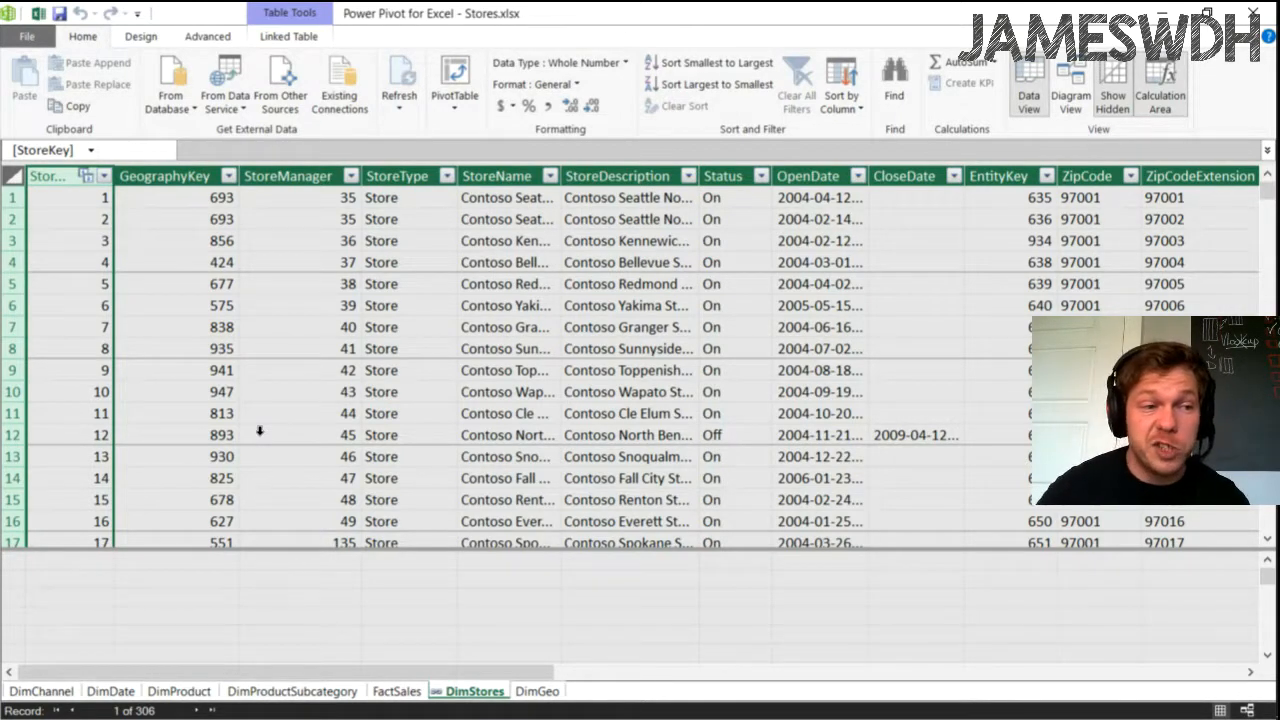
pyautogui.click(550, 694)
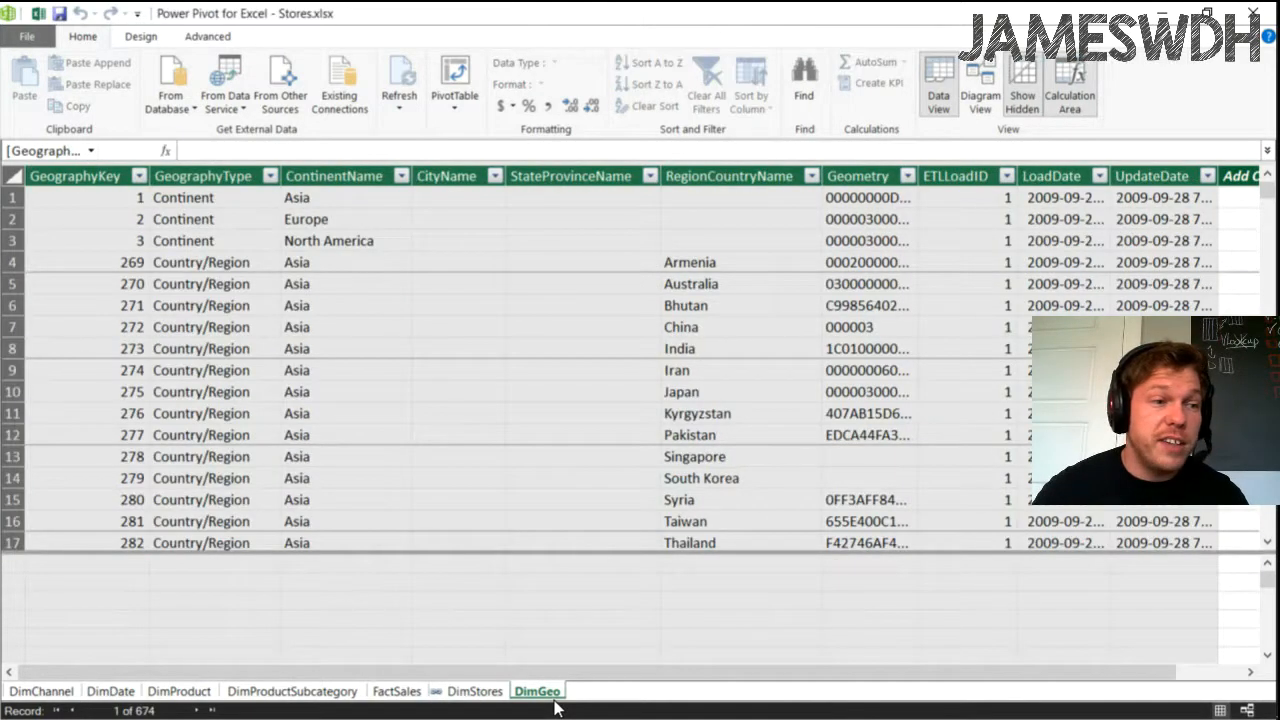
pyautogui.click(262, 259)
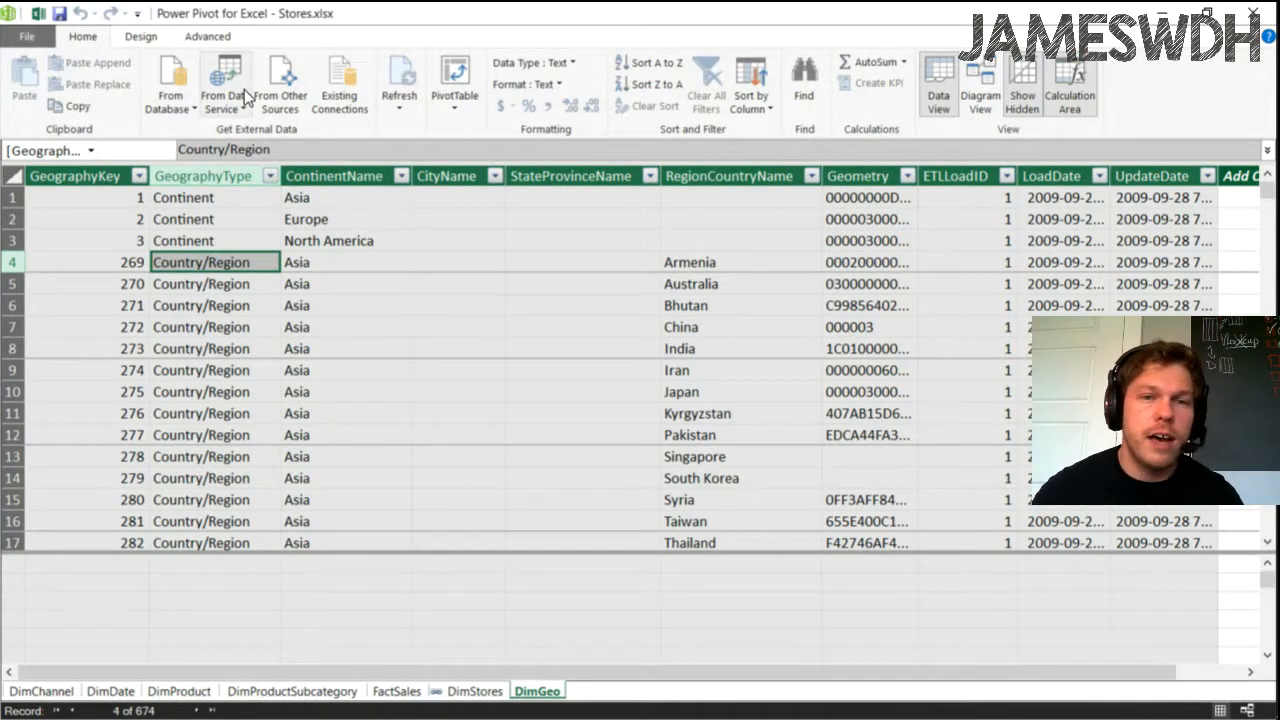
pyautogui.click(169, 102)
pyautogui.click(174, 112)
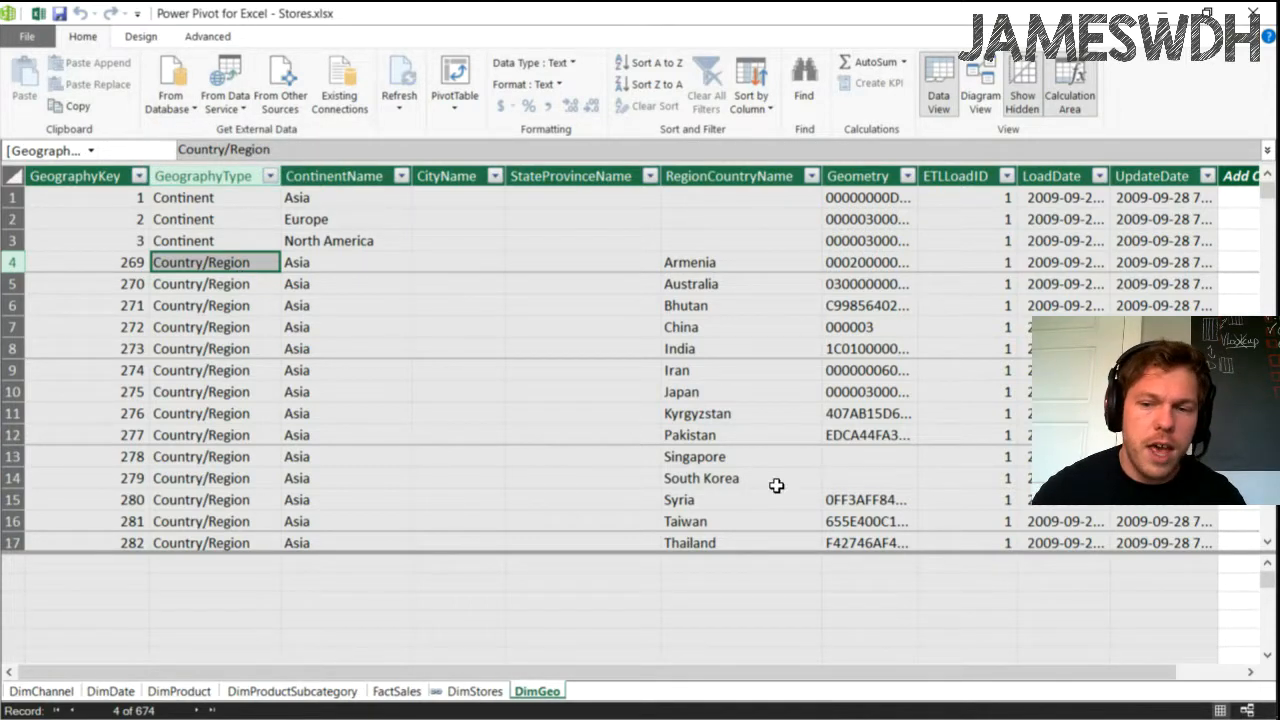
pyautogui.rightClick(87, 179)
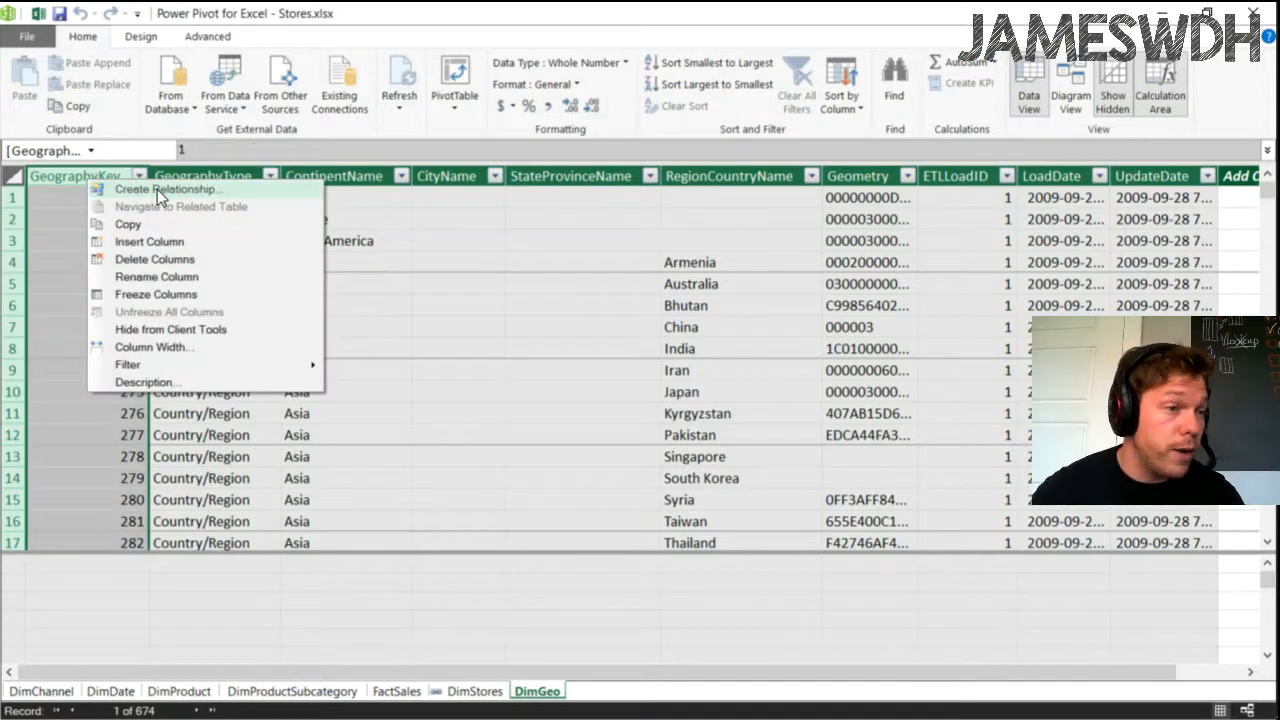
pyautogui.click(768, 366)
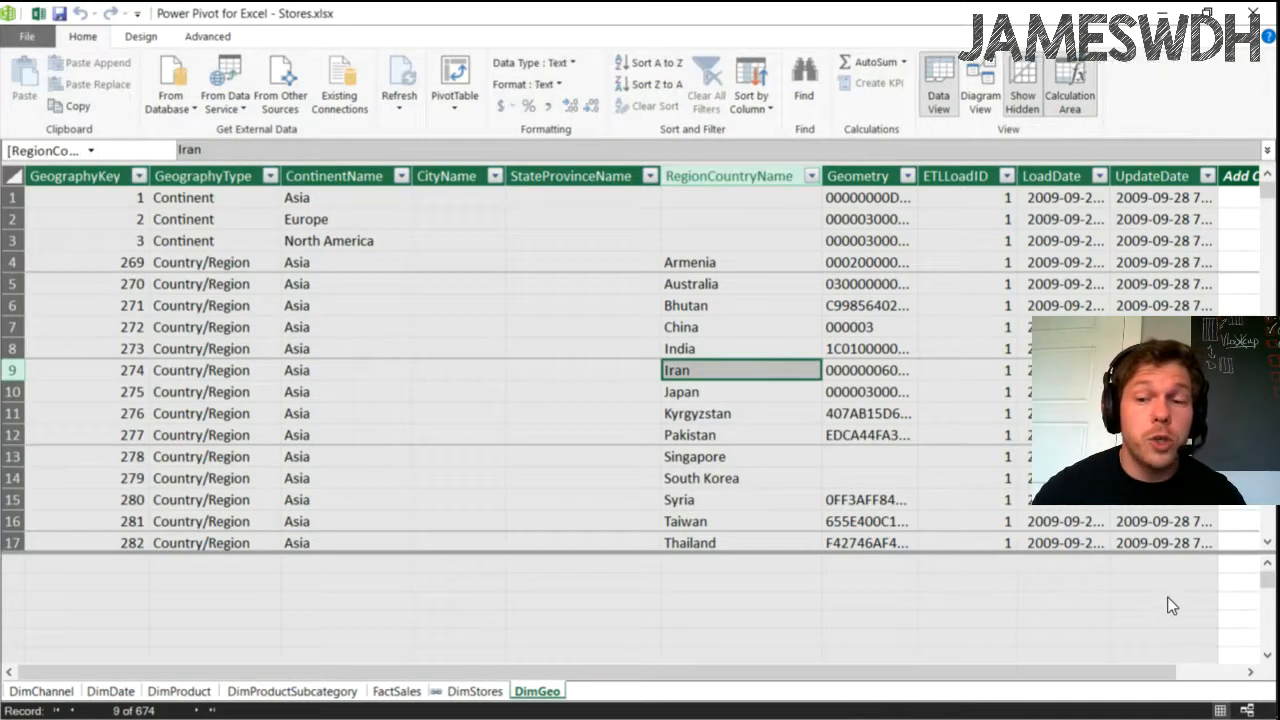
# Step: Show the data model as a diagram and arrange DimProduct, DimDate and DimChannel closely around the FactSales table
pyautogui.click(1248, 711)
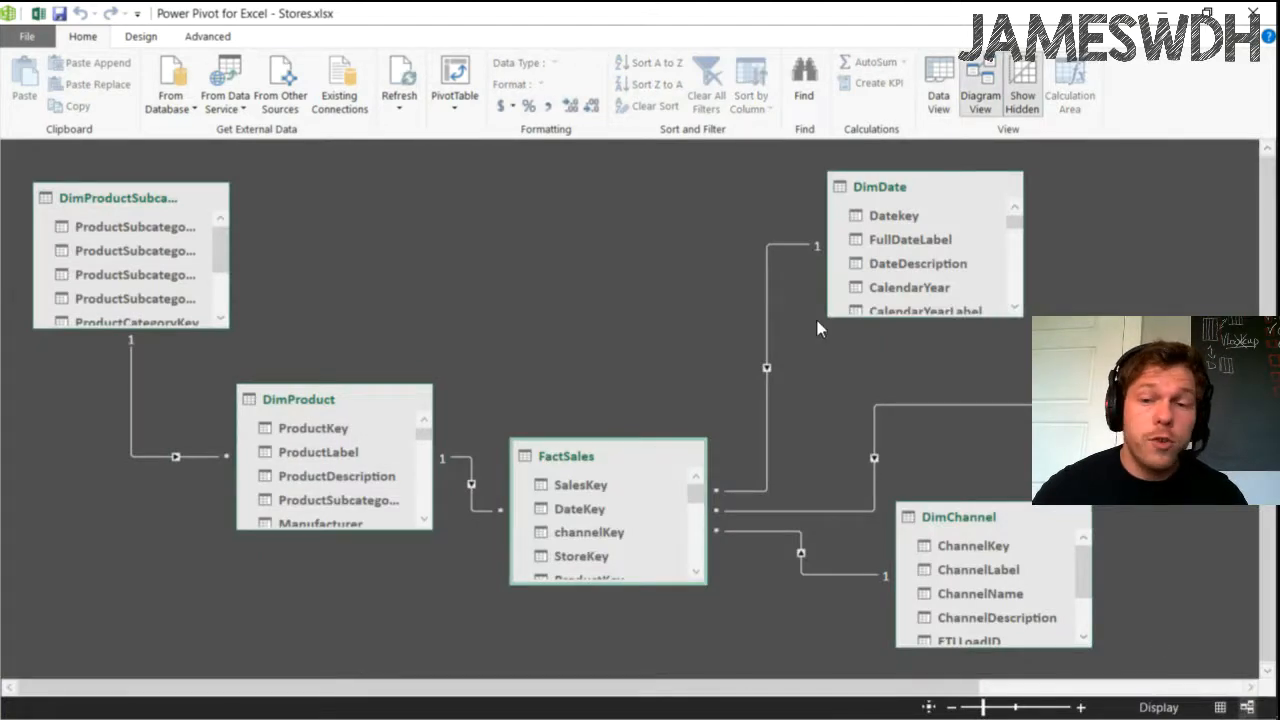
pyautogui.moveTo(355, 393); pyautogui.dragTo(252, 396)
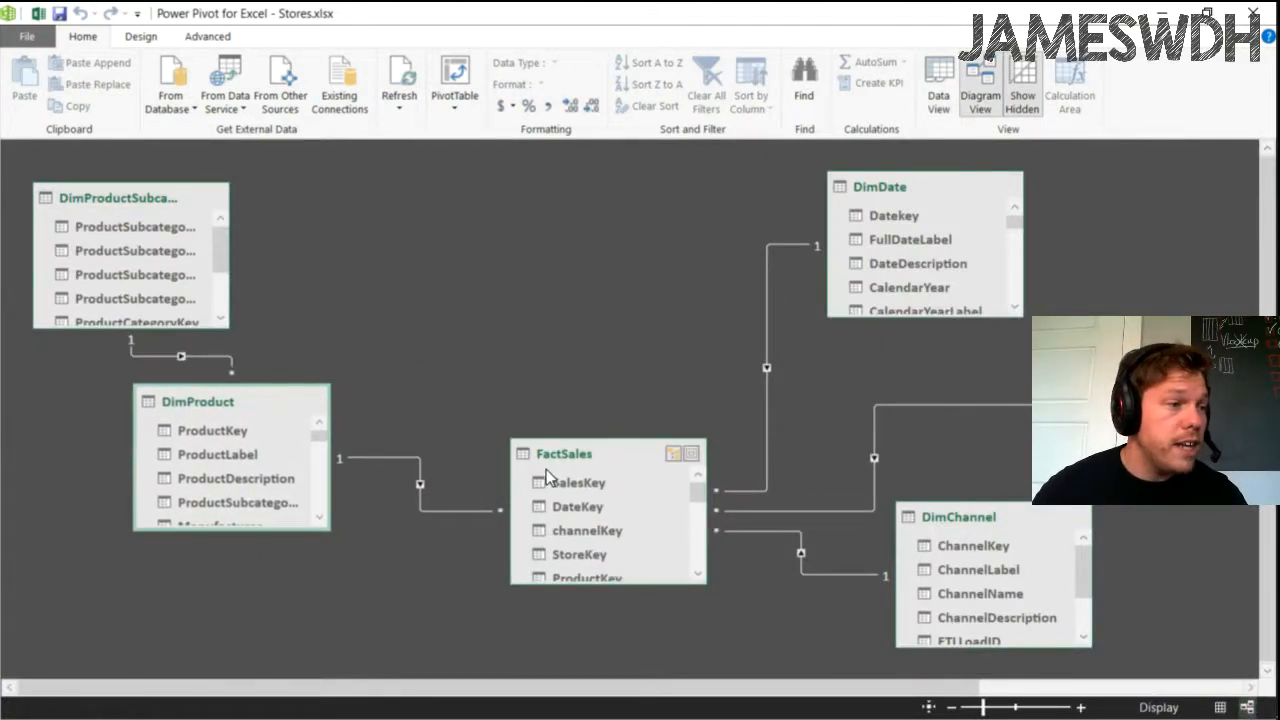
pyautogui.moveTo(546, 469); pyautogui.dragTo(528, 344)
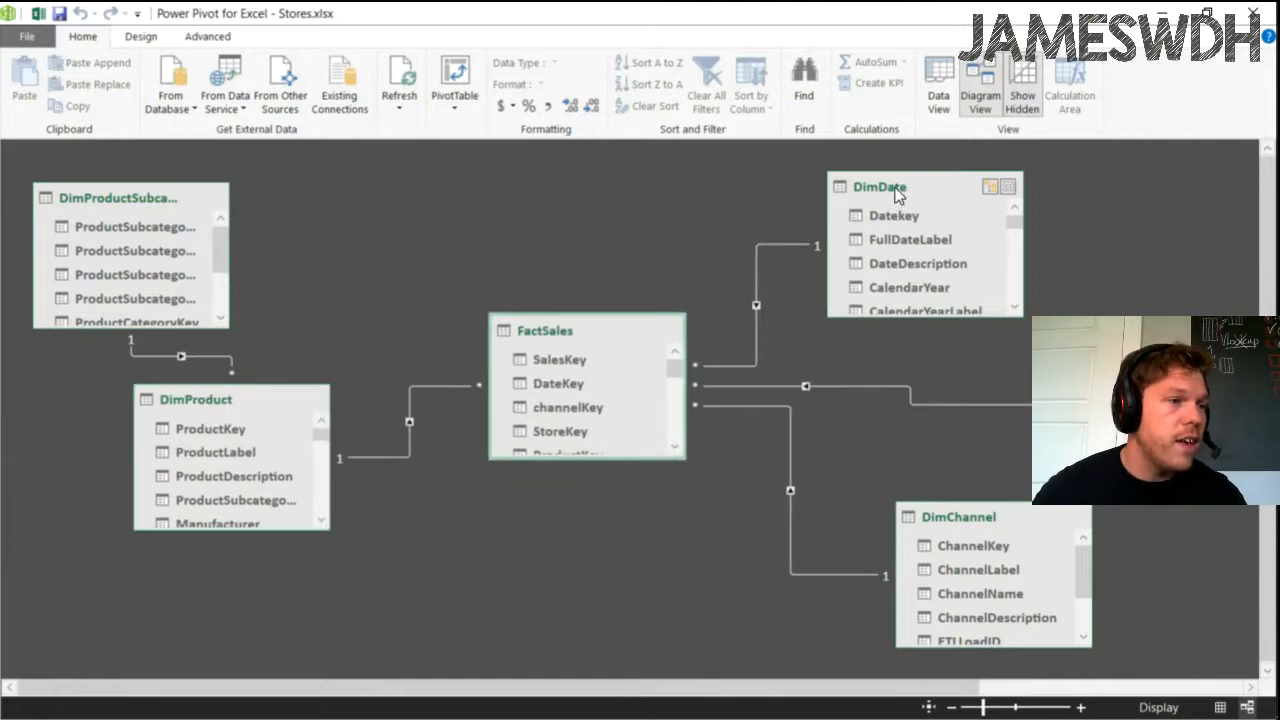
pyautogui.moveTo(897, 193); pyautogui.dragTo(539, 177)
pyautogui.moveTo(579, 328); pyautogui.dragTo(521, 380)
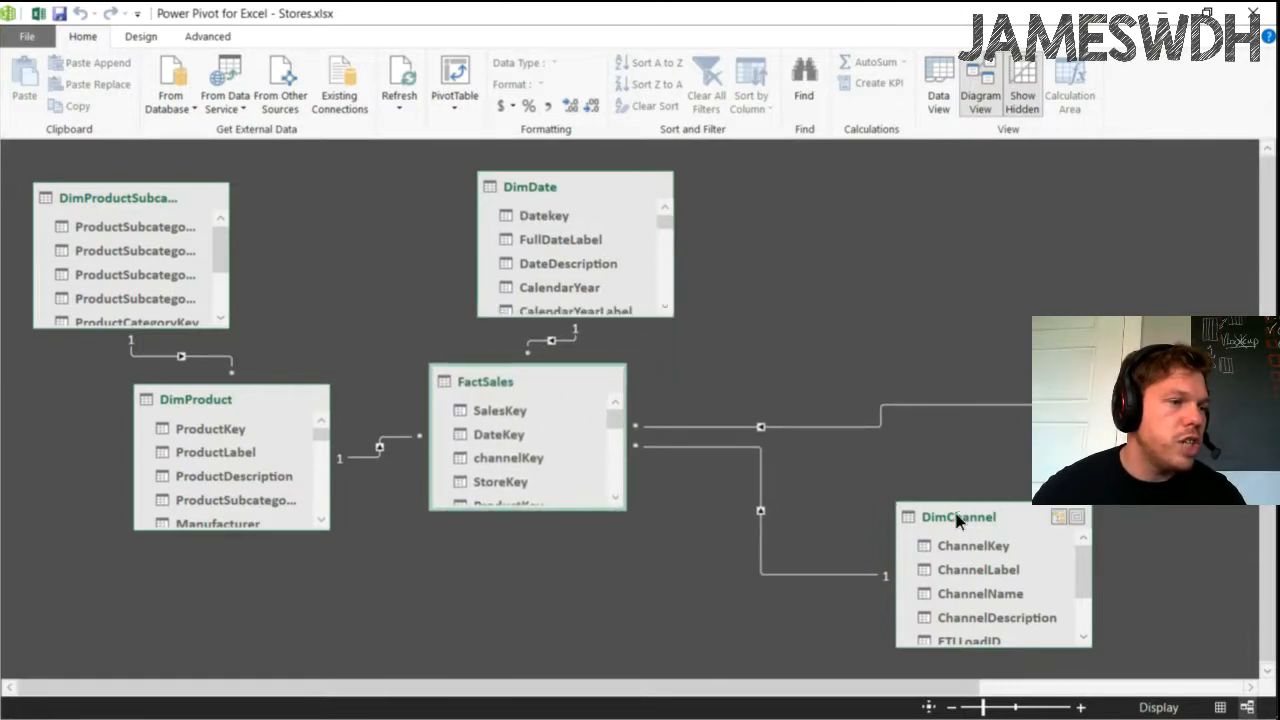
pyautogui.moveTo(955, 517); pyautogui.dragTo(470, 579)
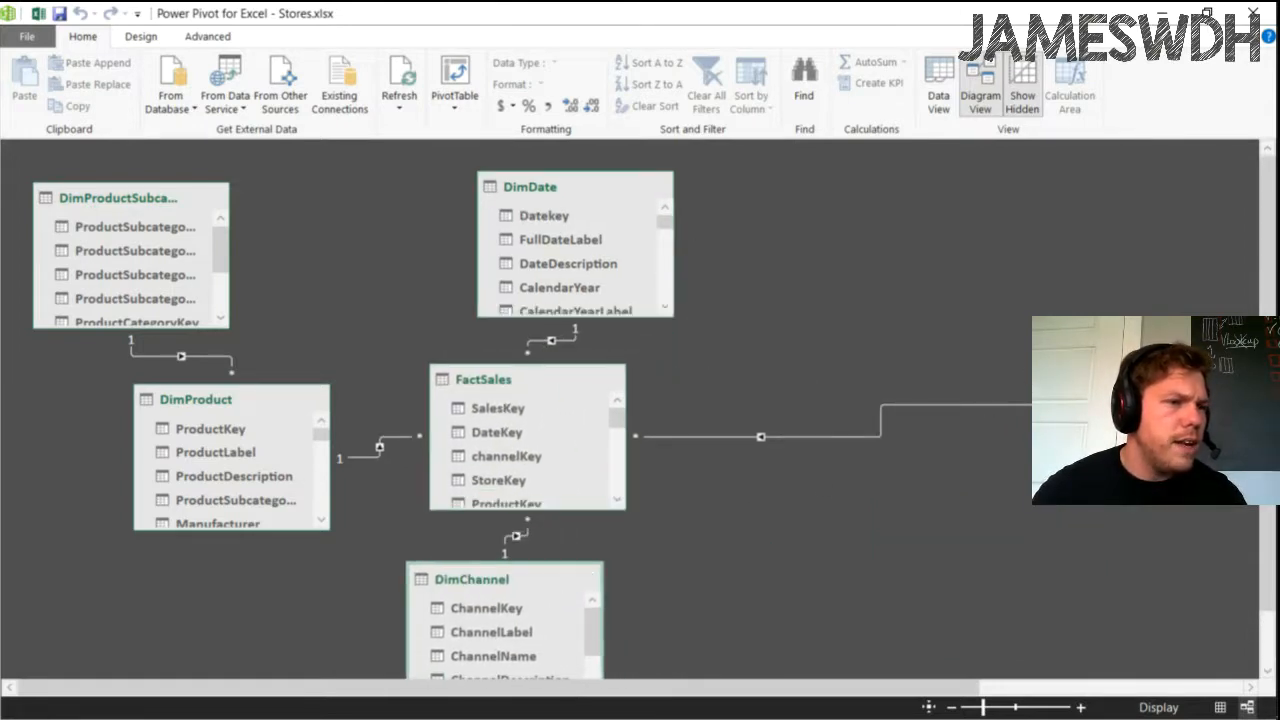
# Step: Move DimStores and DimGeo closer to FactSales and relate DimGeo's GeographyKey to the GeographyKey in DimStores
pyautogui.moveTo(871, 690); pyautogui.dragTo(1135, 700)
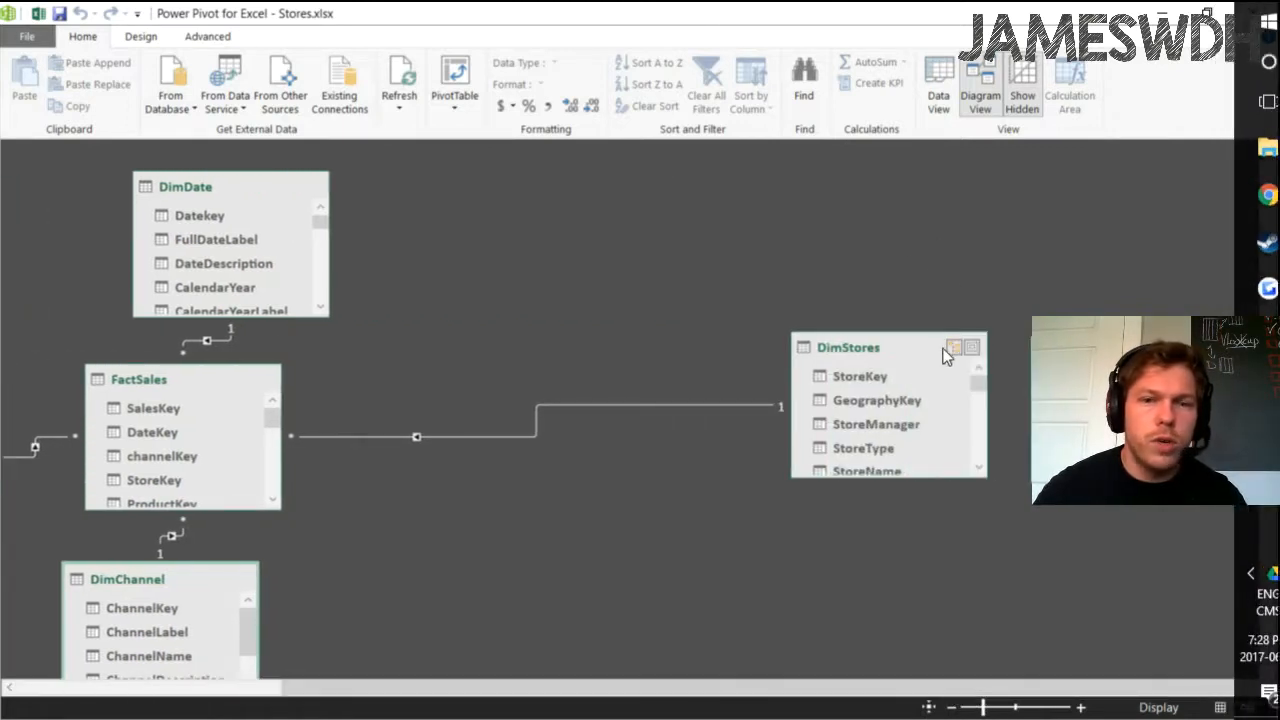
pyautogui.moveTo(880, 349); pyautogui.dragTo(548, 431)
pyautogui.moveTo(1100, 335); pyautogui.dragTo(531, 224)
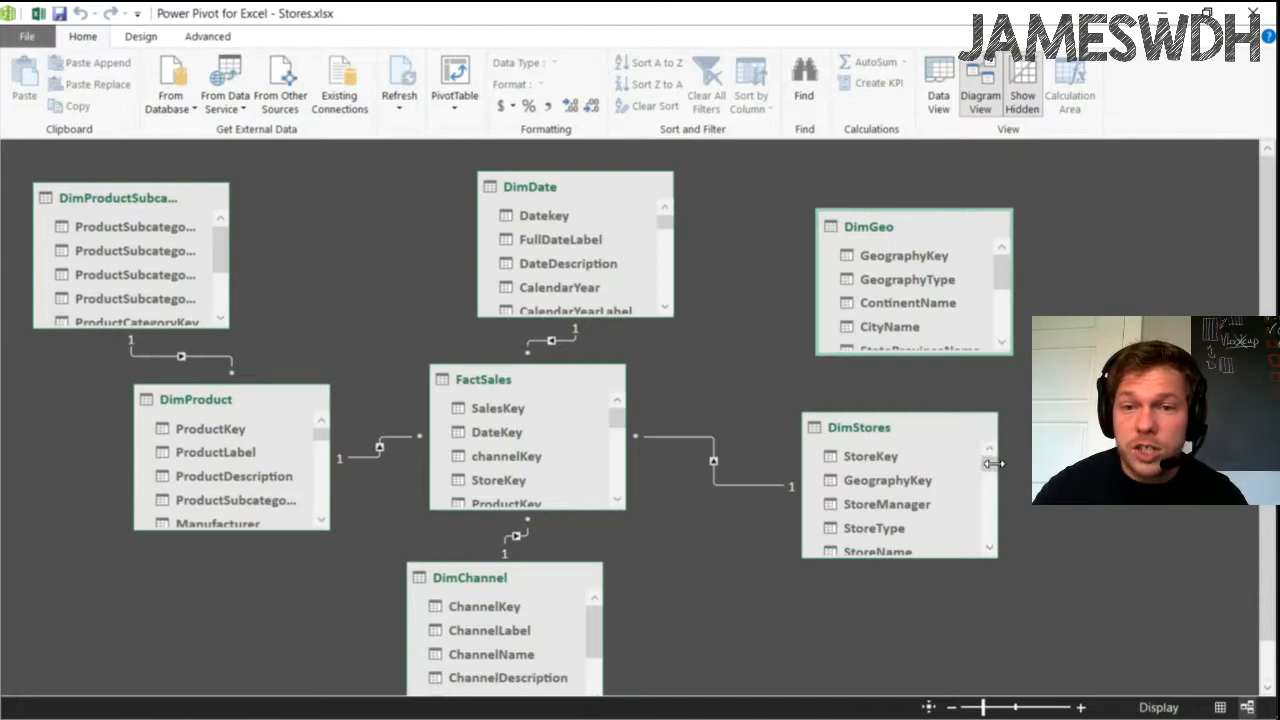
pyautogui.moveTo(946, 258); pyautogui.dragTo(911, 490)
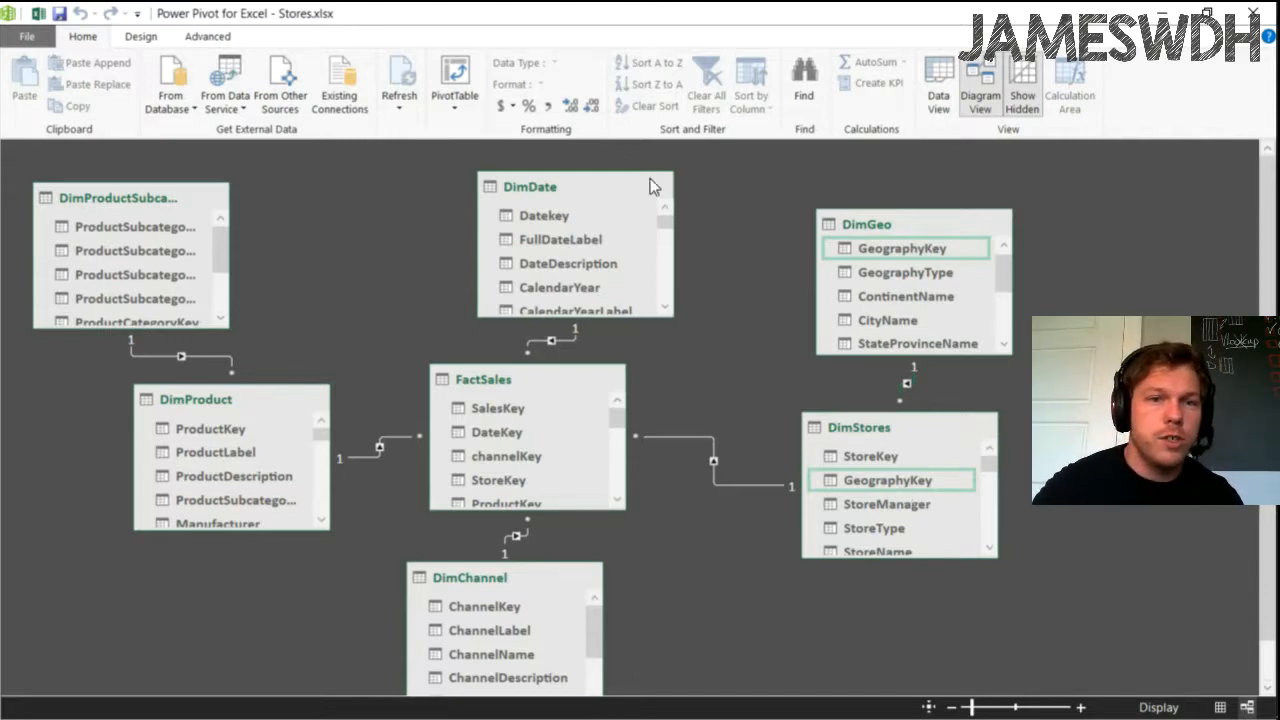
# Step: Create a PivotTable from the data model on a new worksheet
pyautogui.click(468, 76)
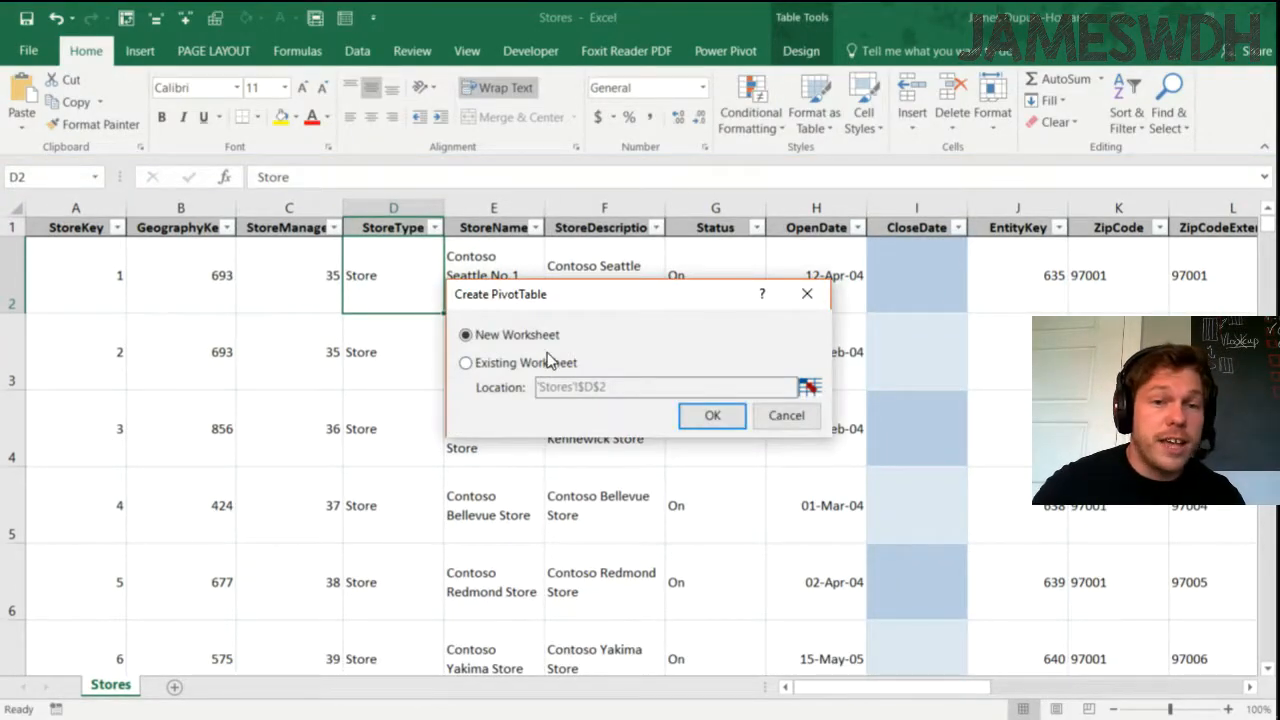
pyautogui.click(702, 423)
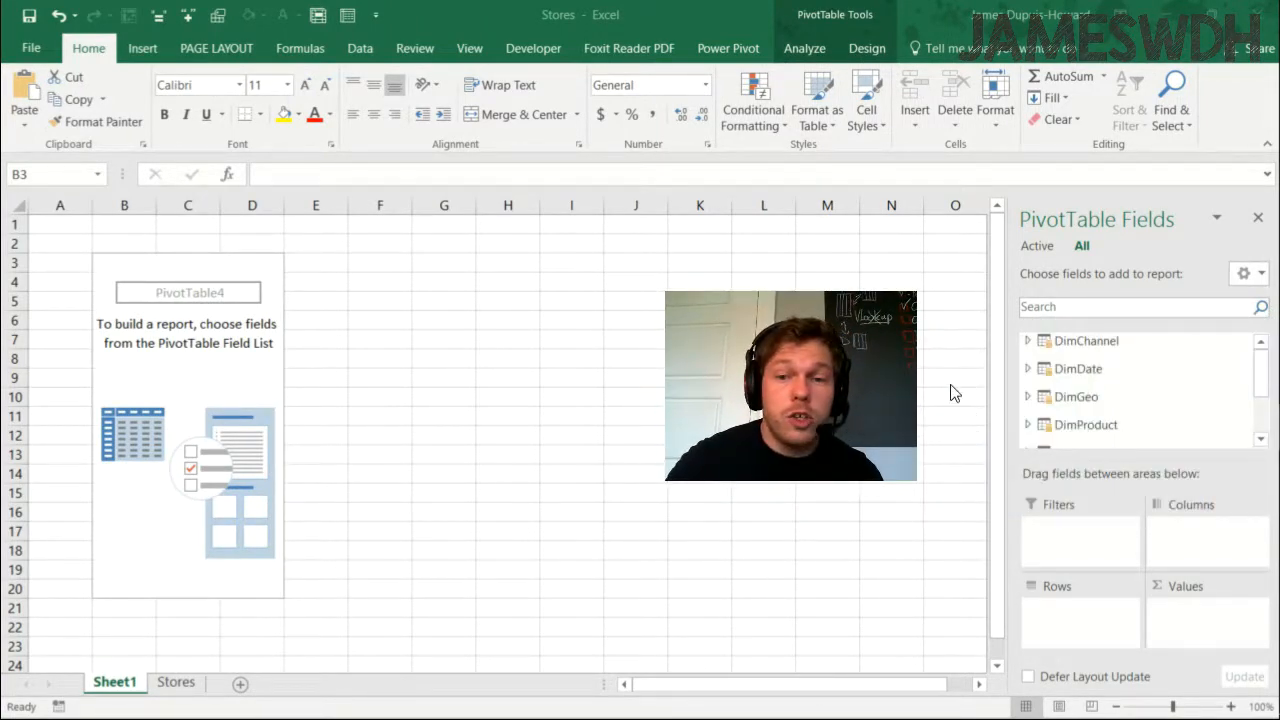
# Step: Add the StoreManager field from the DimStores table to the PivotTable's rows
pyautogui.click(1084, 349)
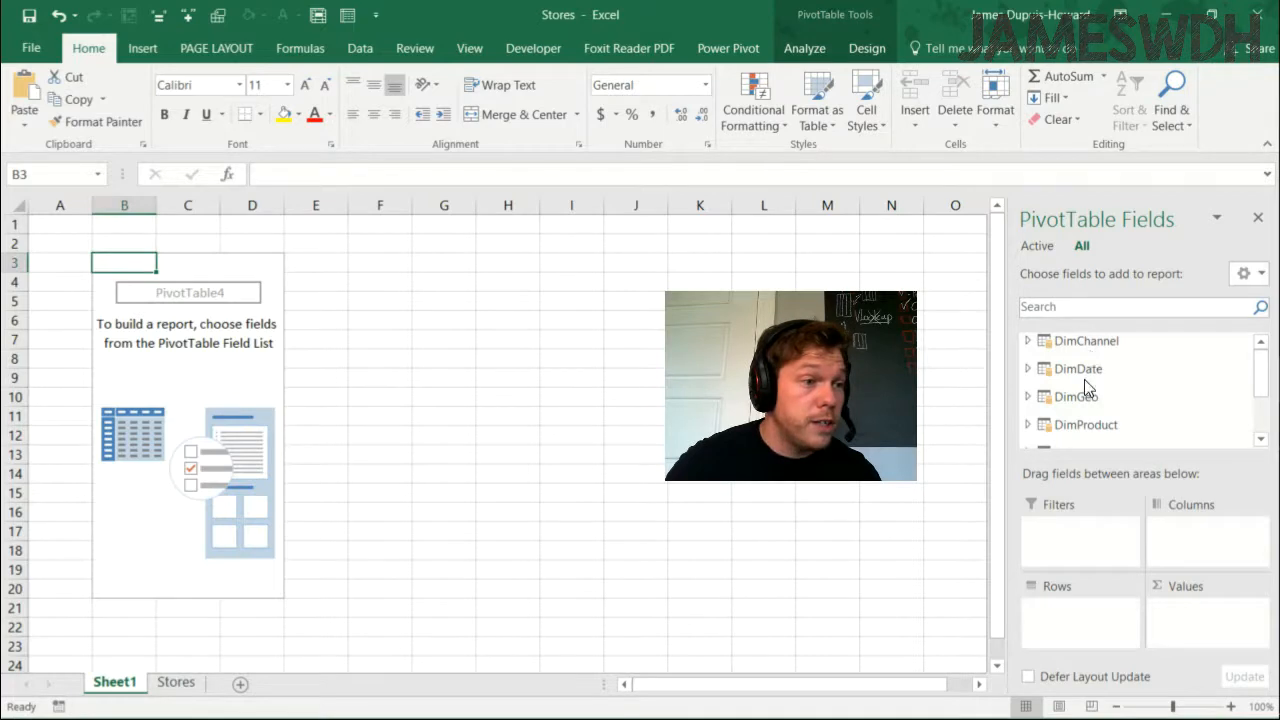
pyautogui.scroll(-3, 1088, 388)
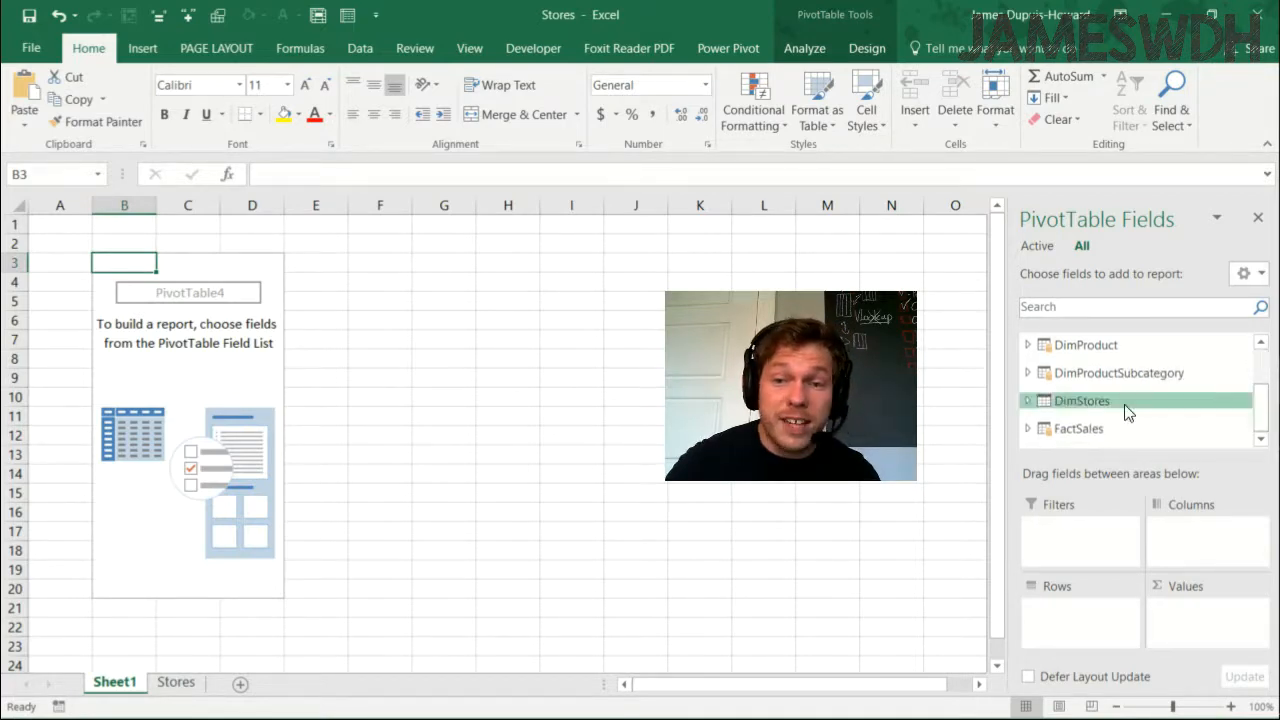
pyautogui.click(1029, 401)
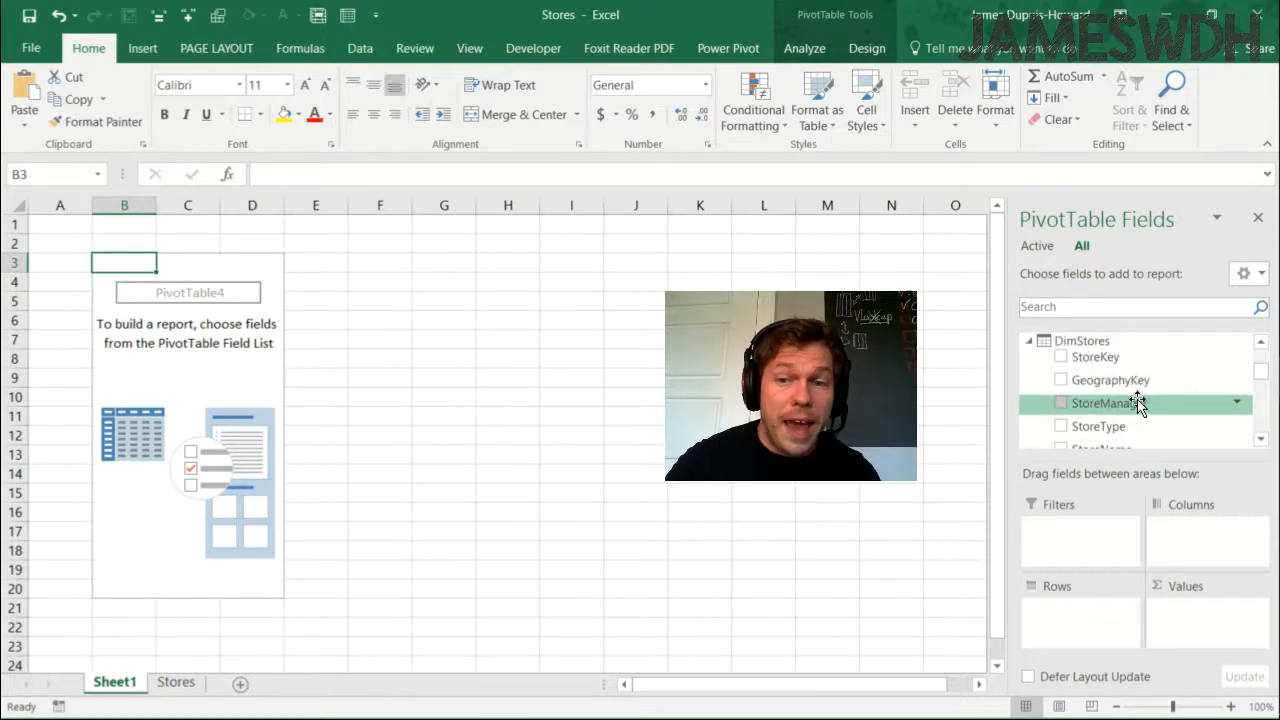
pyautogui.moveTo(1109, 403); pyautogui.dragTo(1080, 606)
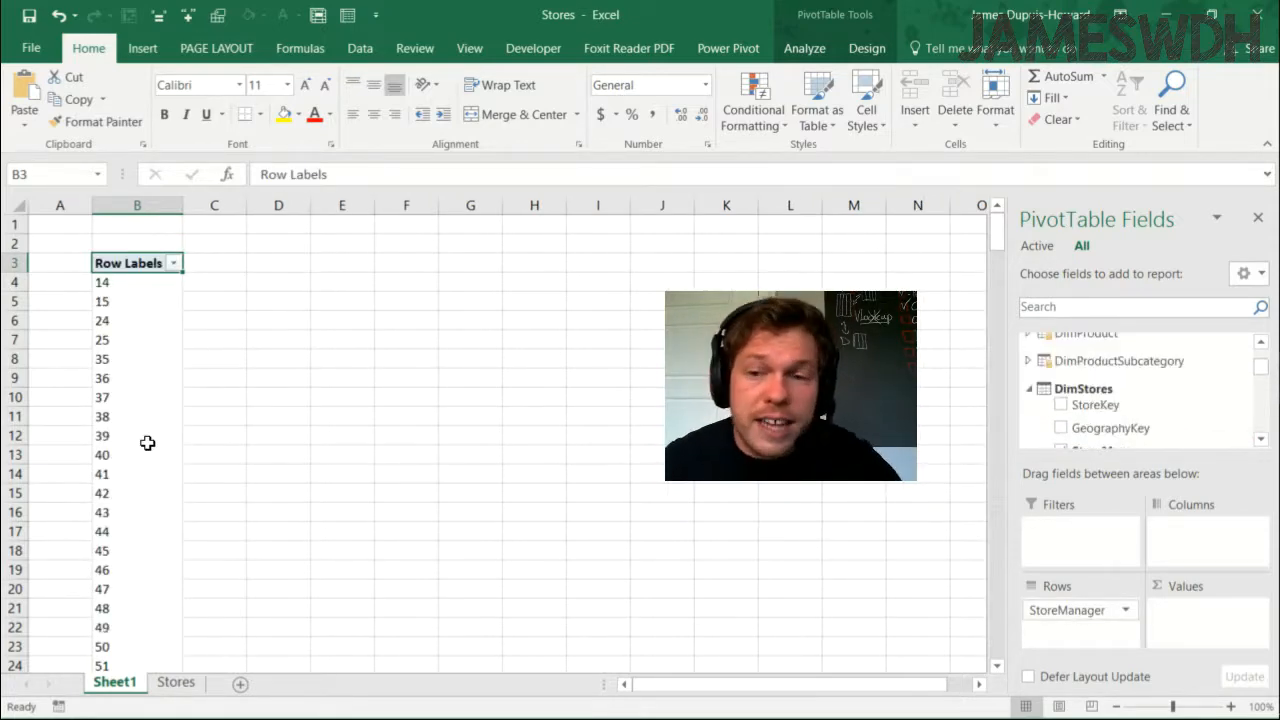
# Step: Replace StoreManager with the StoreName field from DimStores in the PivotTable's rows
pyautogui.moveTo(990, 257); pyautogui.dragTo(980, 141)
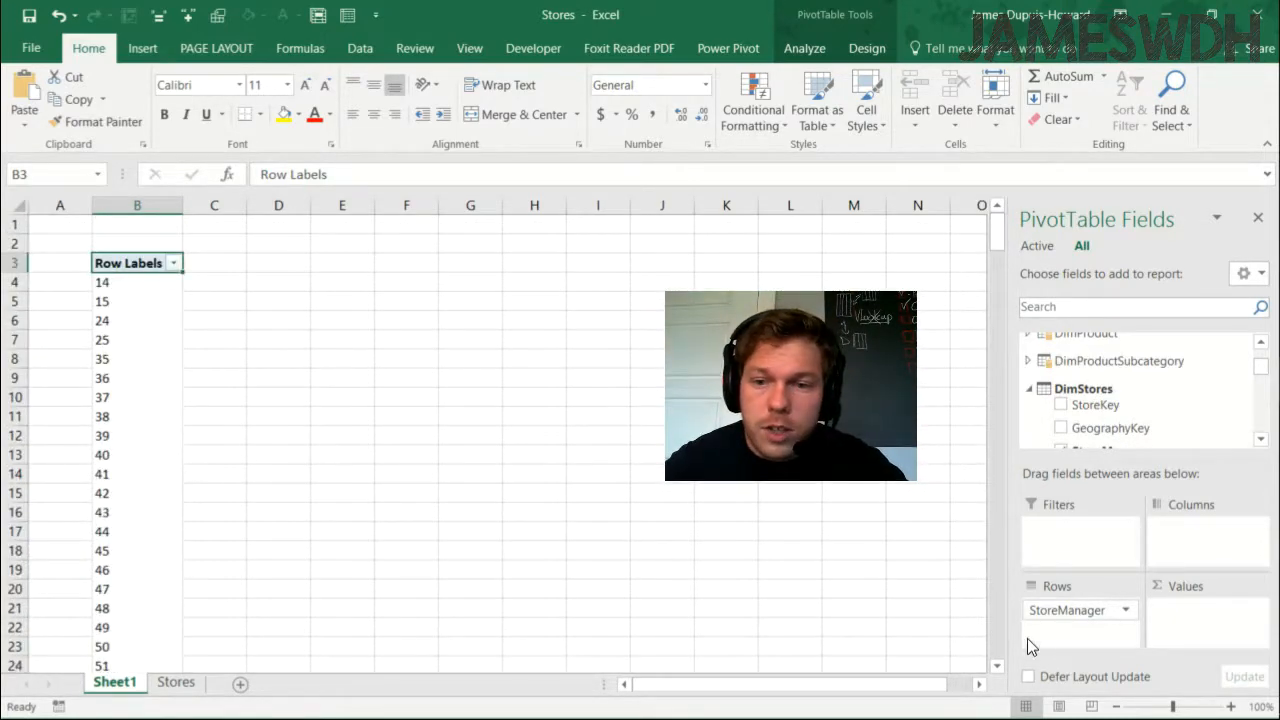
pyautogui.moveTo(1040, 610); pyautogui.dragTo(955, 430)
pyautogui.moveTo(1263, 363); pyautogui.dragTo(1265, 381)
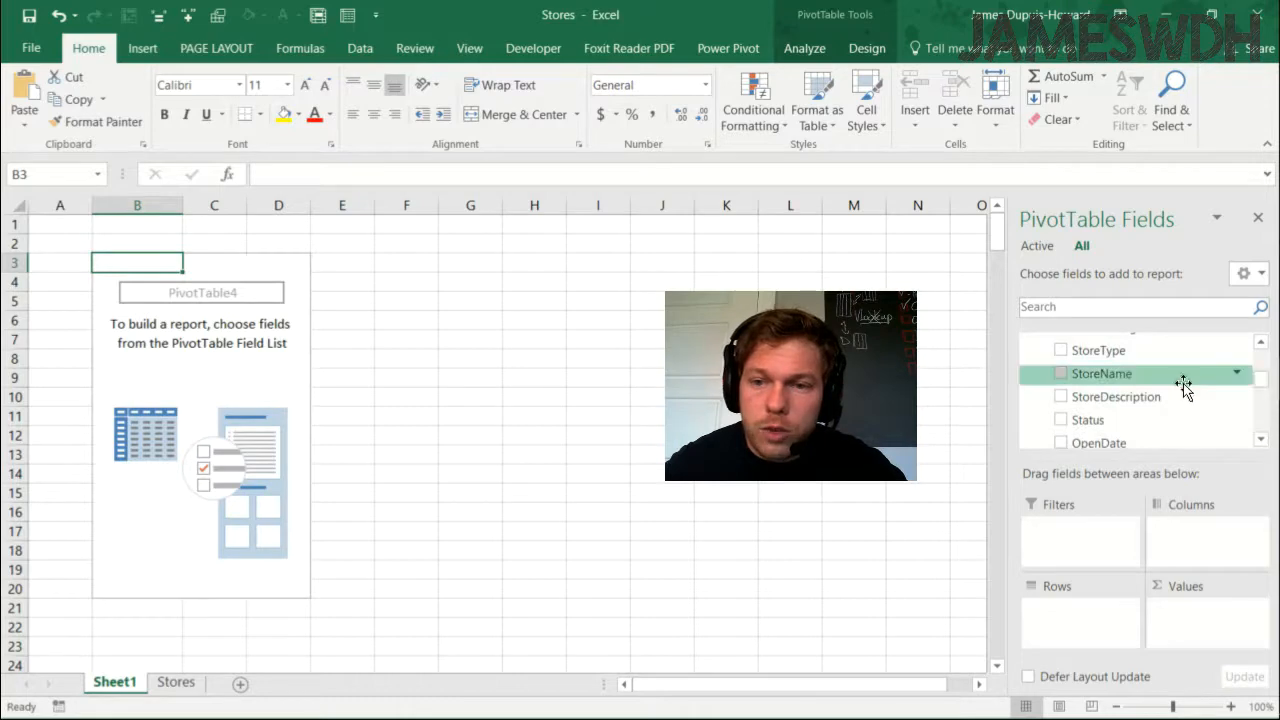
pyautogui.click(1061, 373)
# Step: Look through the whole list of store names in the PivotTable and return to its beginning
pyautogui.scroll(-13, 220, 430)
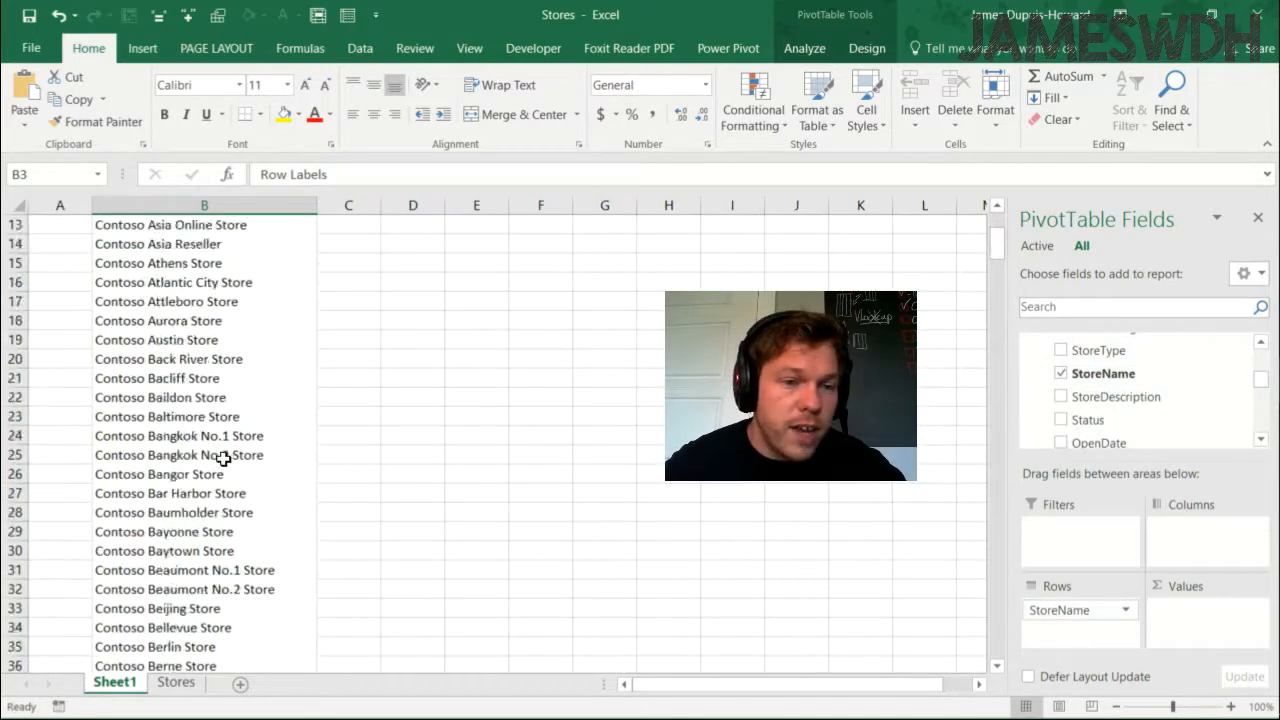
pyautogui.scroll(-20, 230, 512)
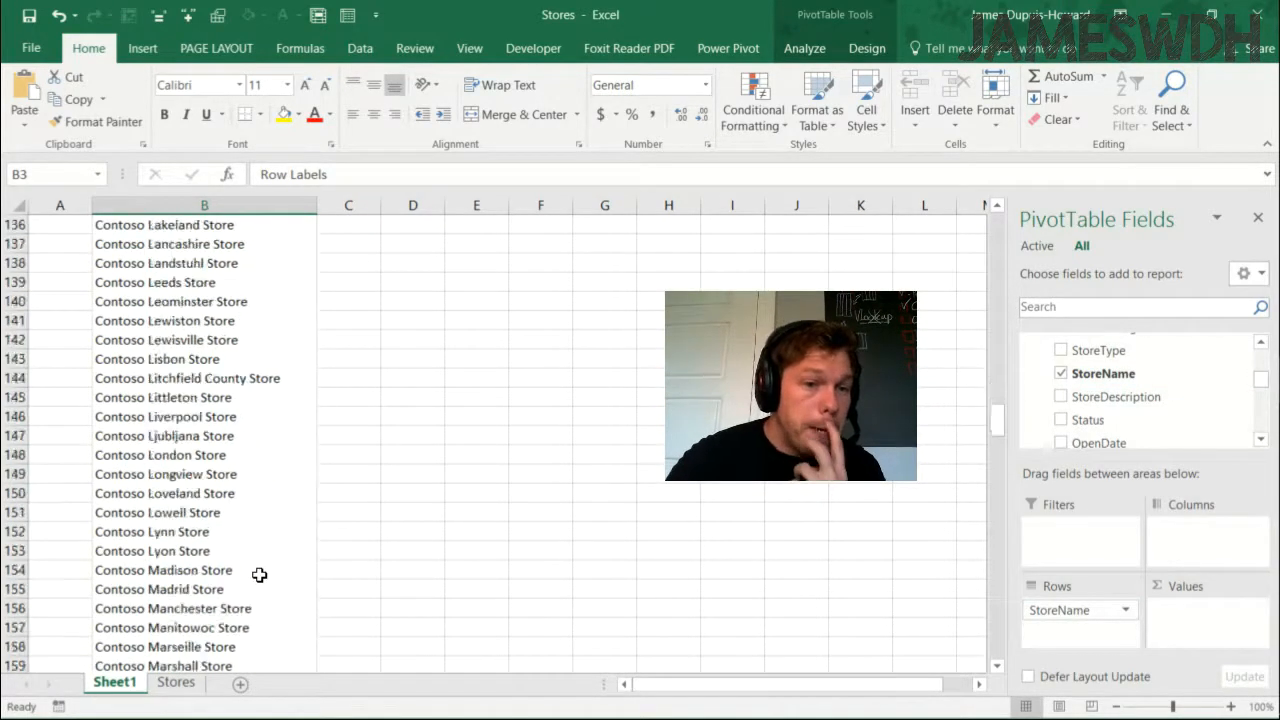
pyautogui.scroll(-20, 259, 578)
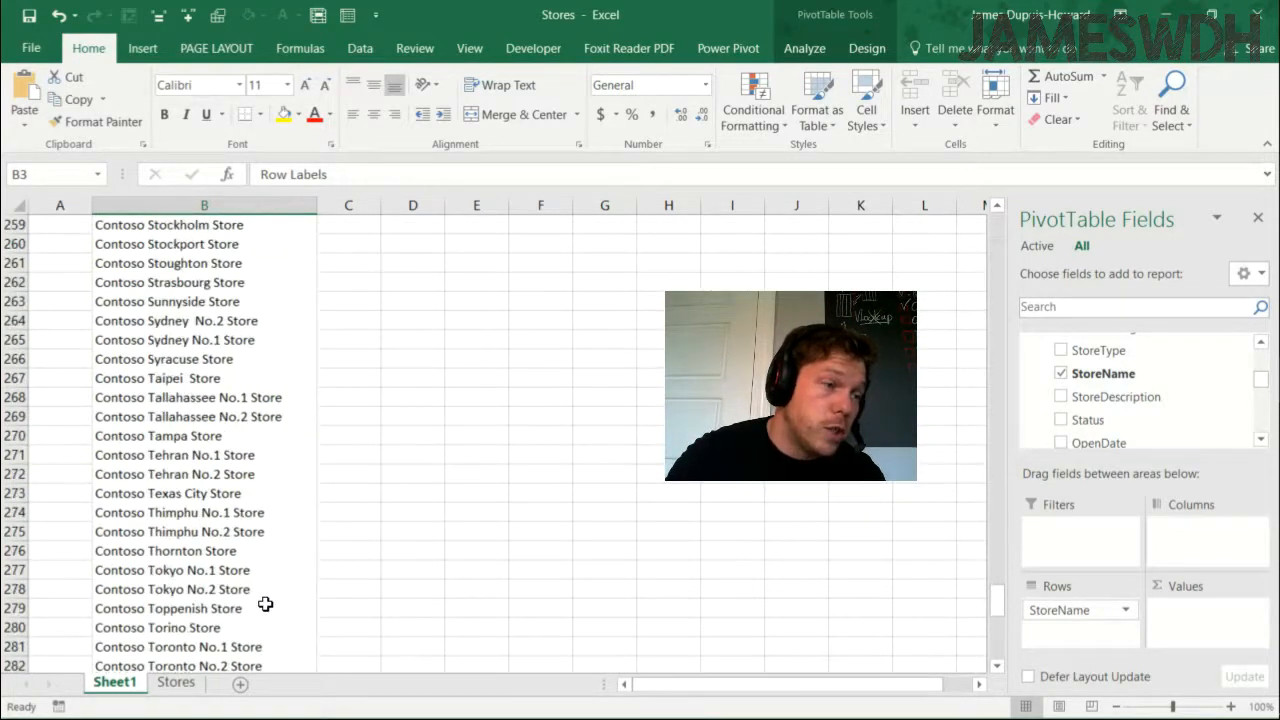
pyautogui.scroll(-6, 295, 576)
pyautogui.scroll(3, 423, 526)
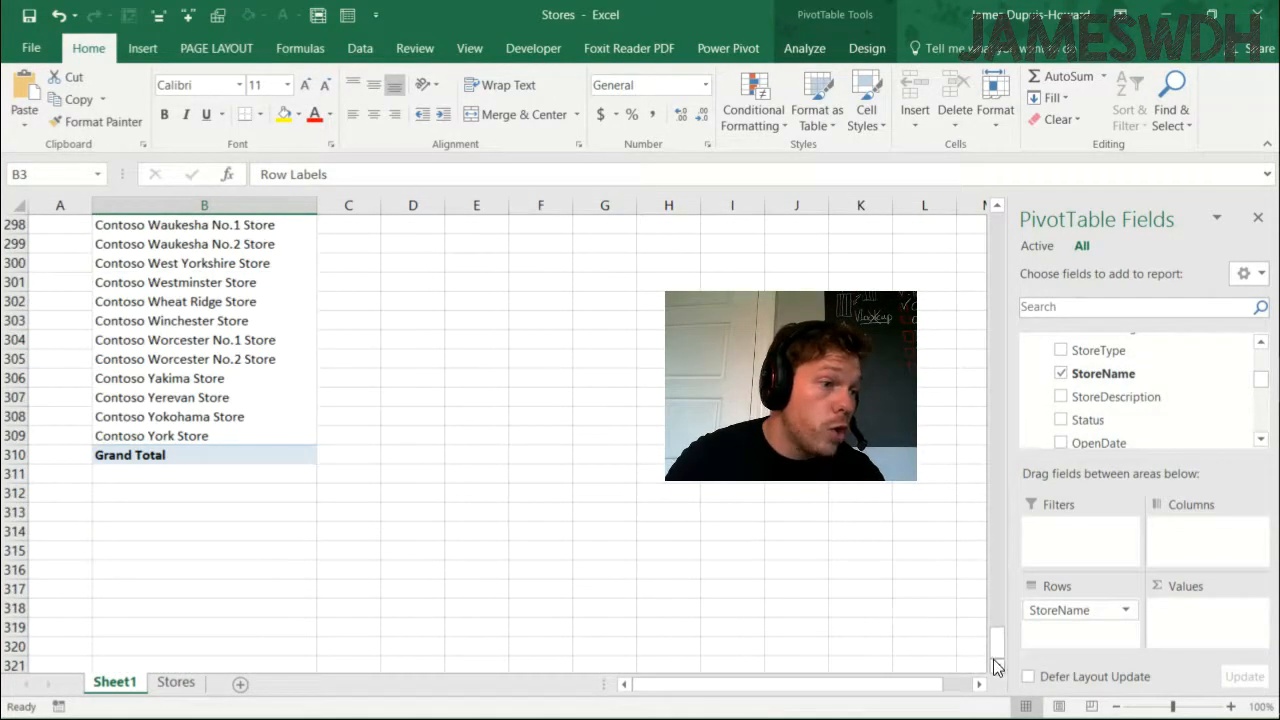
pyautogui.moveTo(997, 655); pyautogui.dragTo(997, 194)
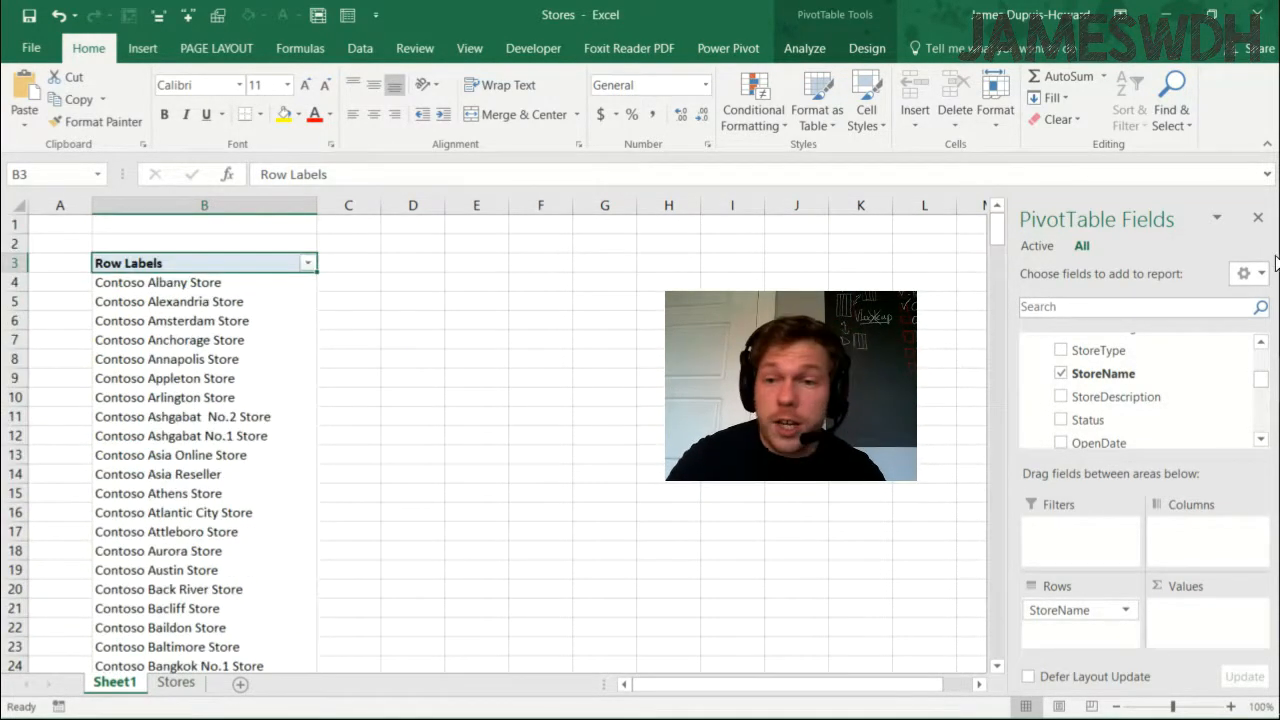
# Step: Collapse the DimStores table, expand FactSales and add its UnitPrice field to the PivotTable's values
pyautogui.scroll(2, 1265, 384)
pyautogui.scroll(-2, 1265, 390)
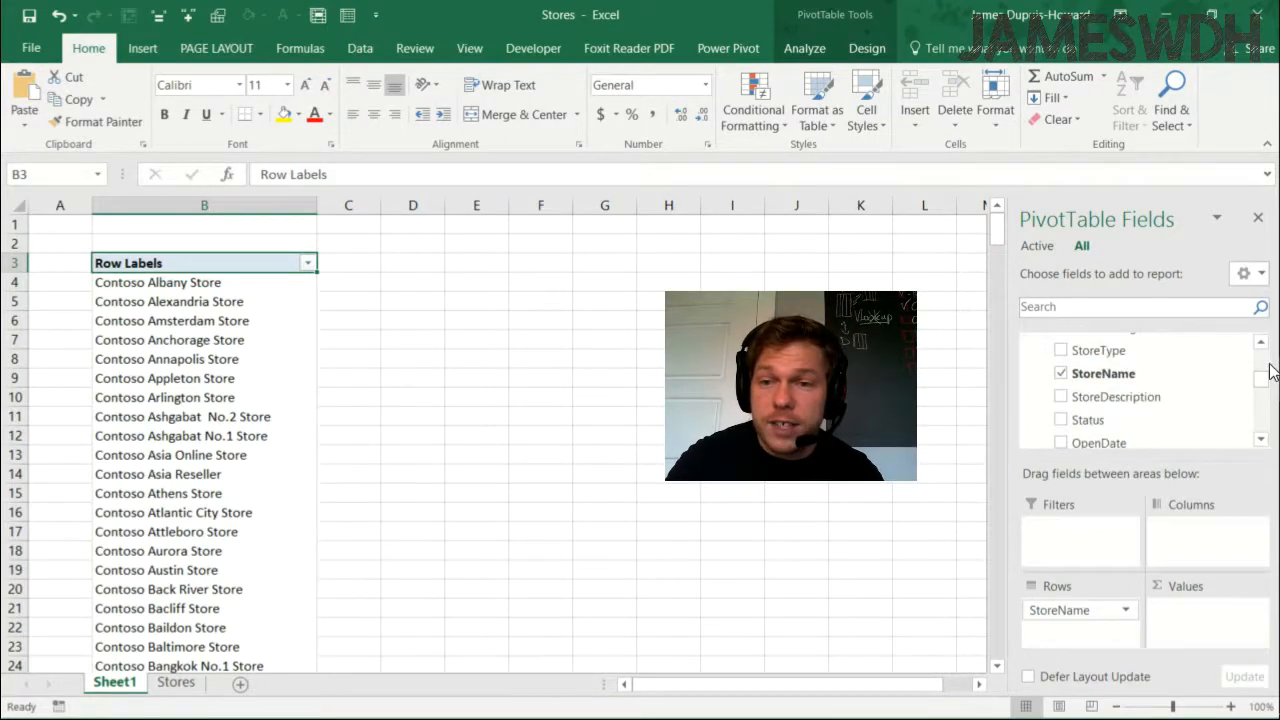
pyautogui.scroll(2, 1265, 375)
pyautogui.click(1029, 366)
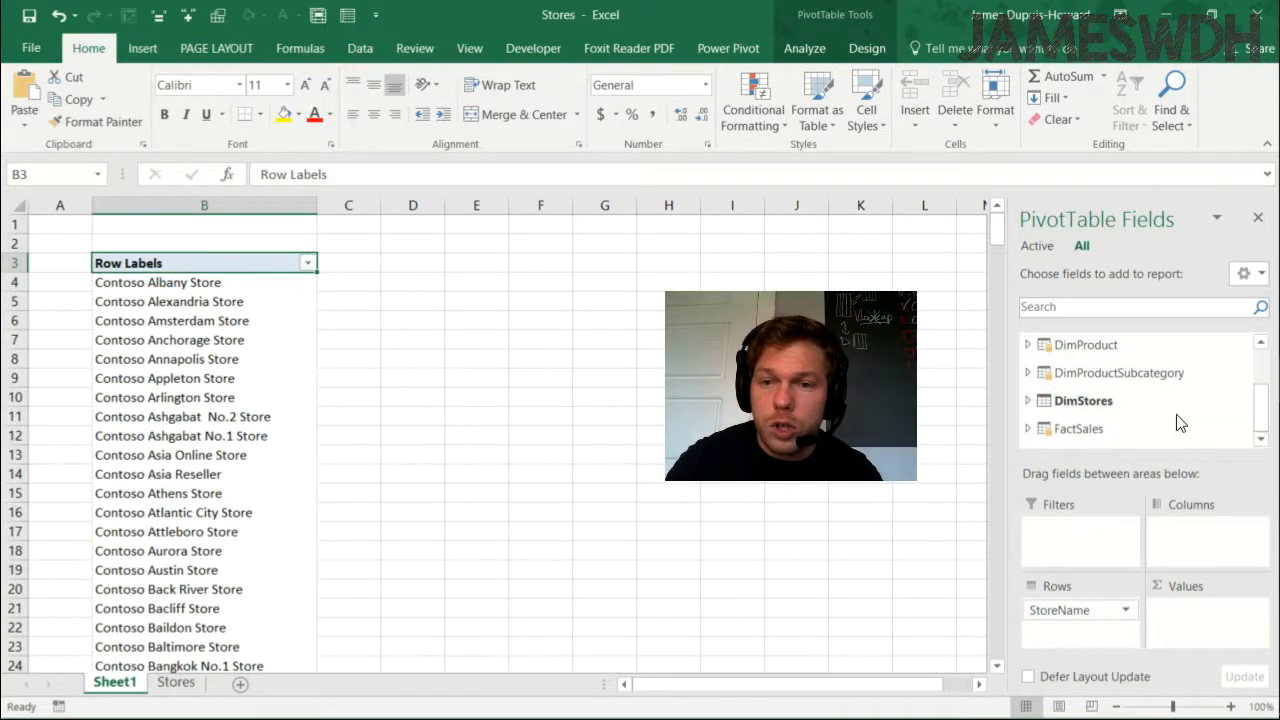
pyautogui.click(1028, 428)
pyautogui.scroll(-2, 1266, 392)
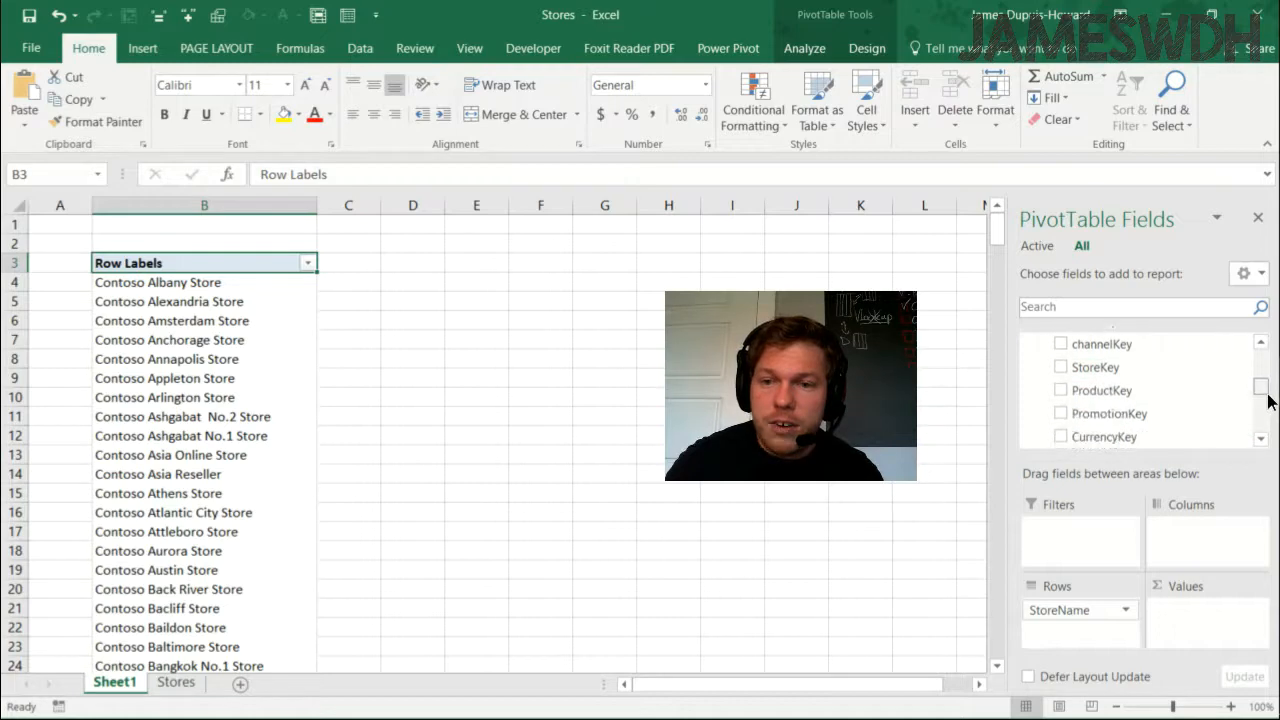
pyautogui.scroll(3, 1160, 395)
pyautogui.scroll(-4, 1134, 349)
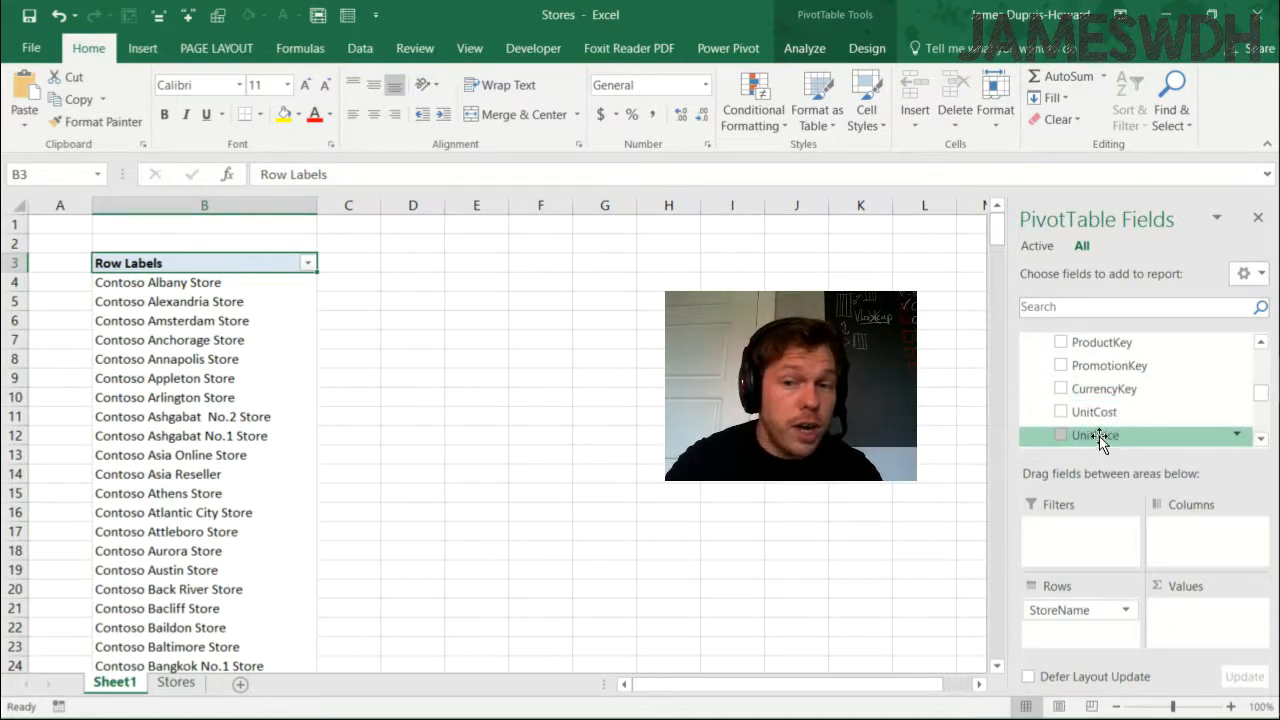
pyautogui.moveTo(1084, 434); pyautogui.dragTo(1208, 614)
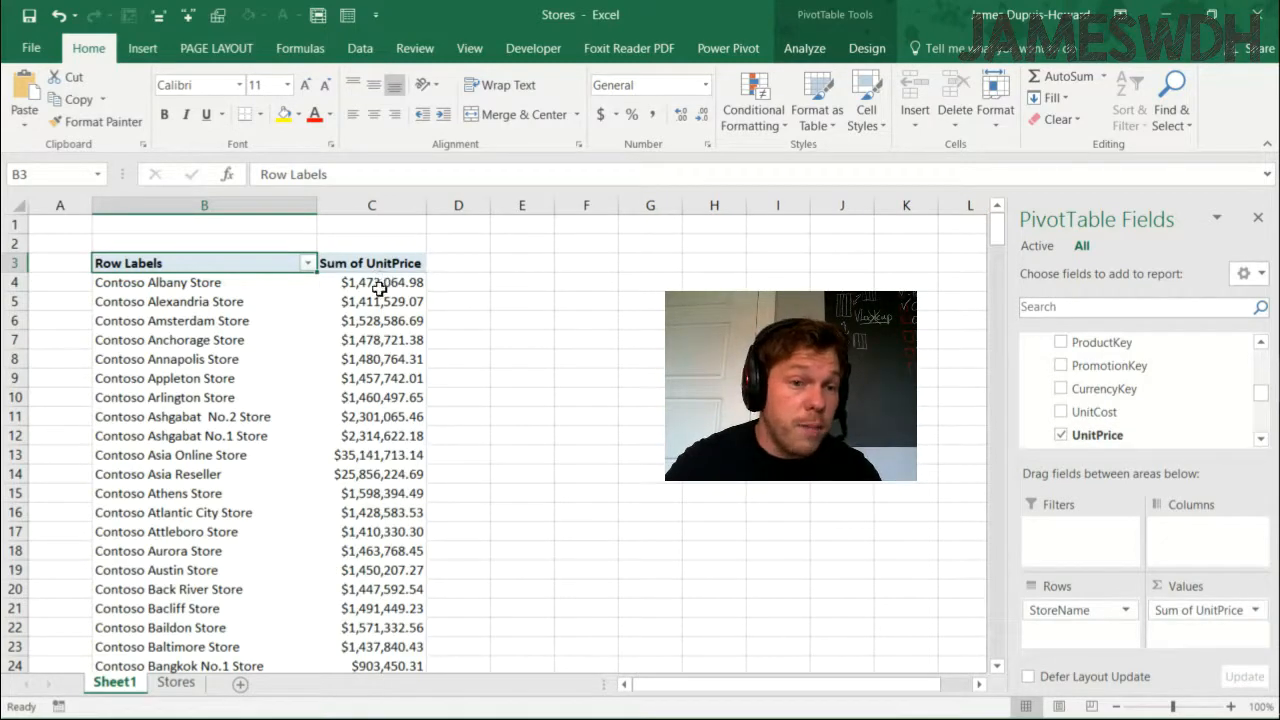
# Step: Examine the summed UnitPrice values for the individual stores, starting with Contoso Albany Store
pyautogui.click(379, 285)
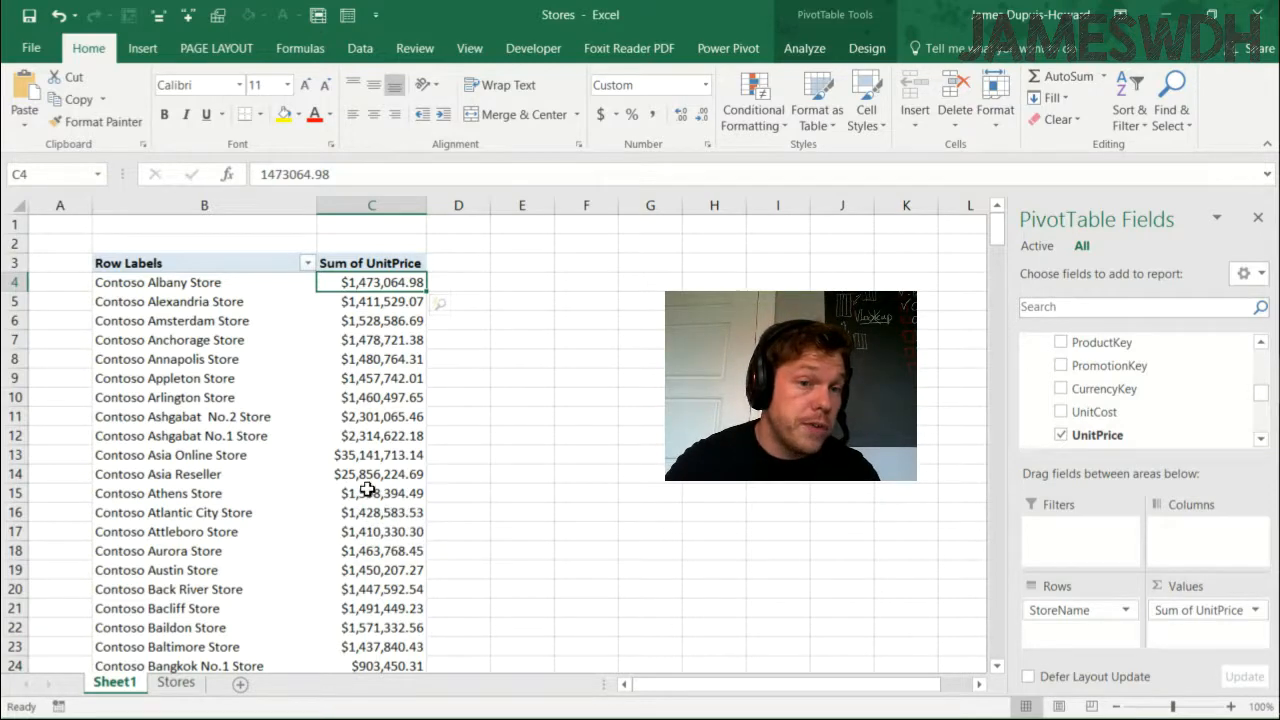
pyautogui.scroll(-20, 308, 532)
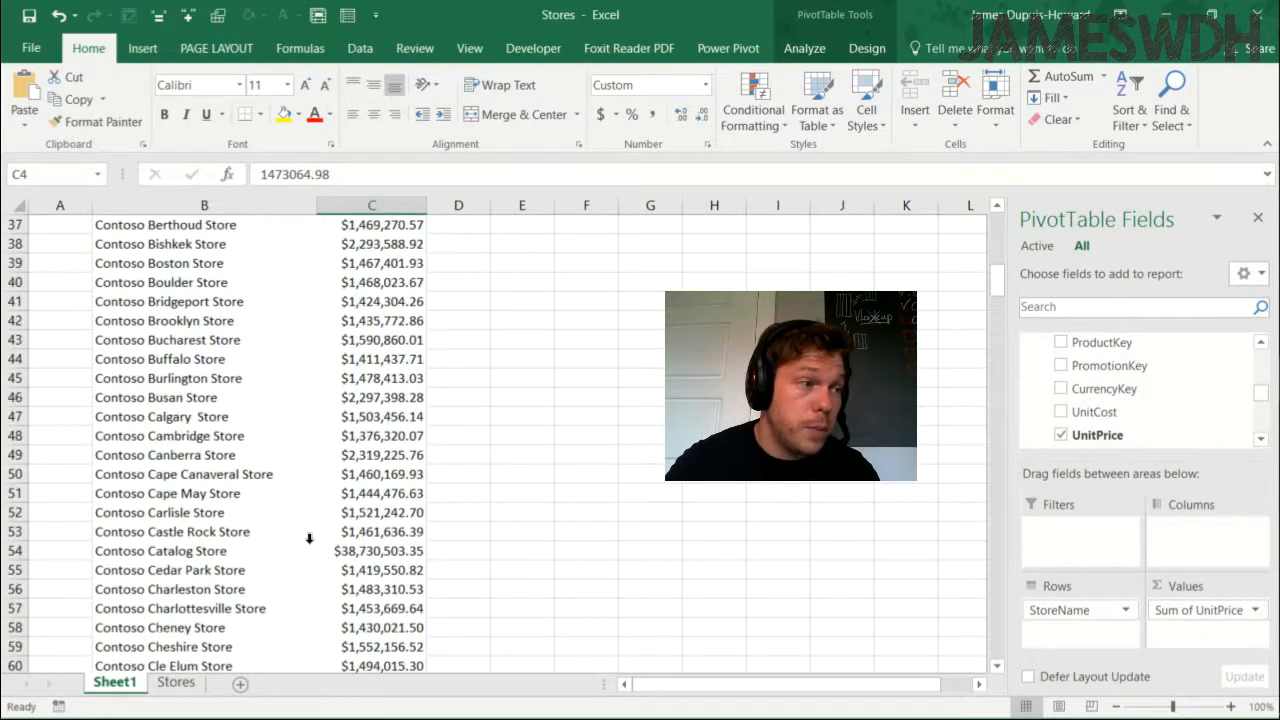
pyautogui.scroll(20, 308, 538)
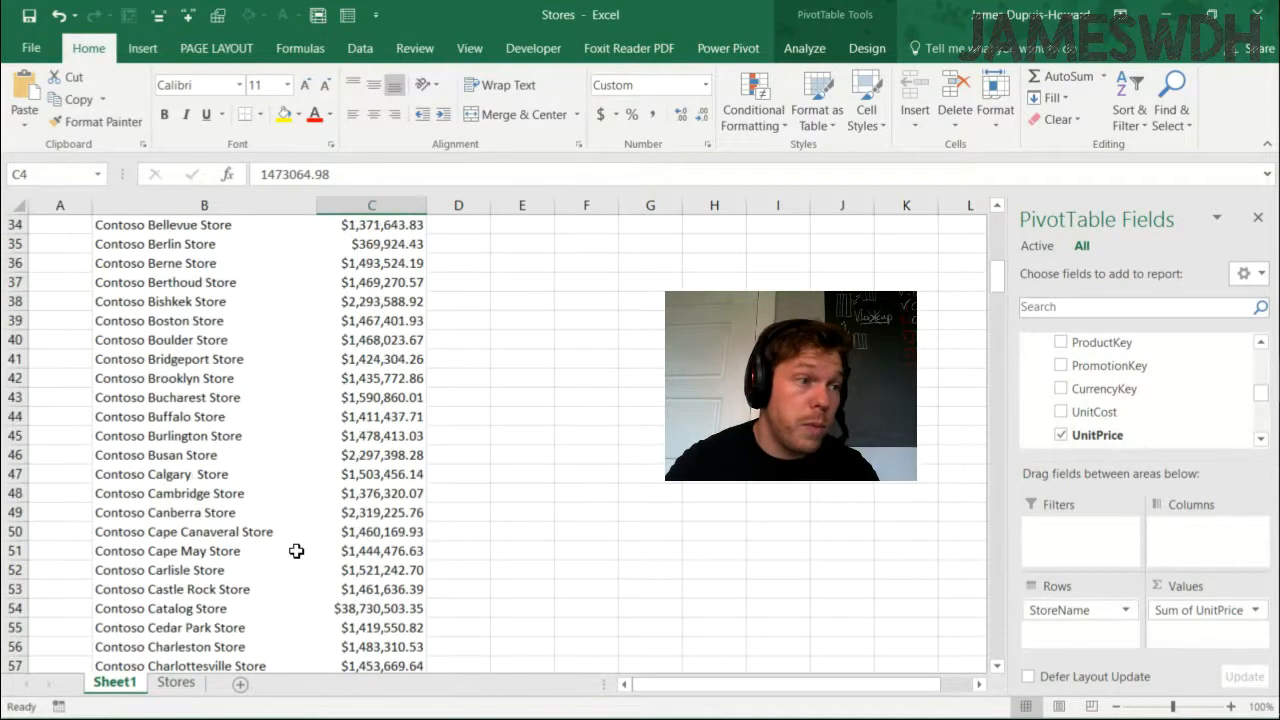